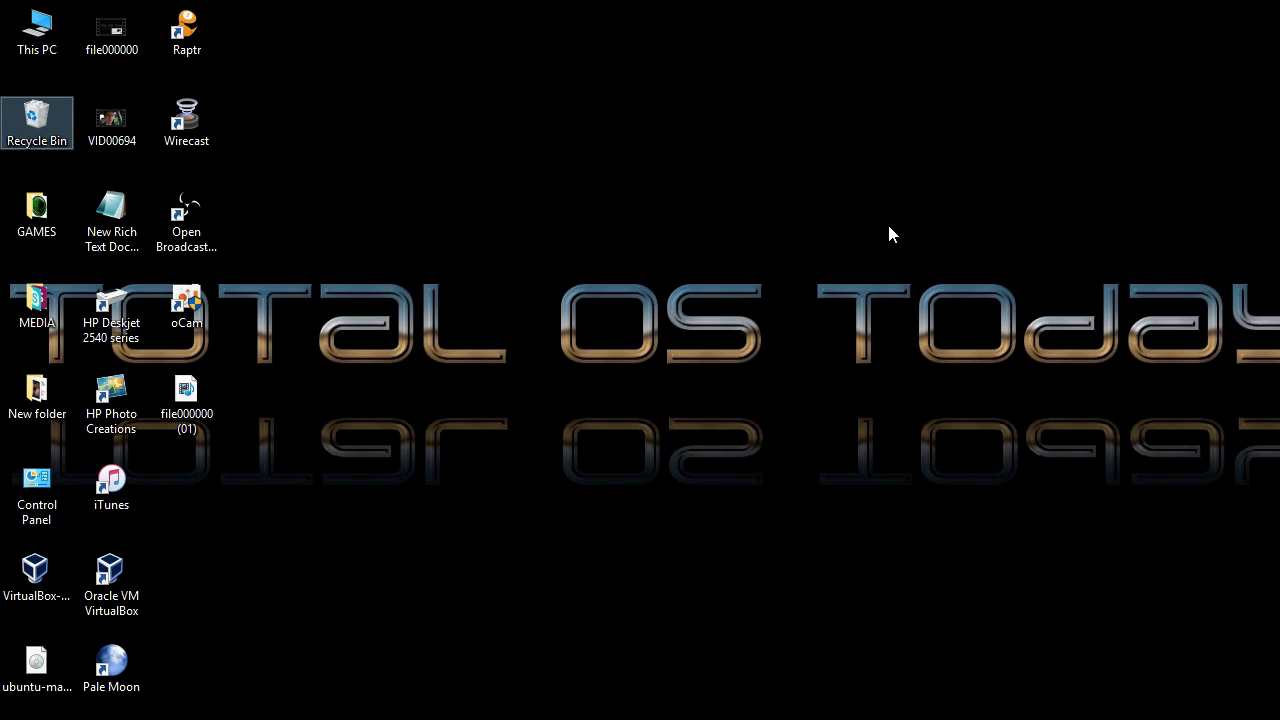
- Open the Windows desktop shortcut menu and dismiss it again
right_click(714, 228)
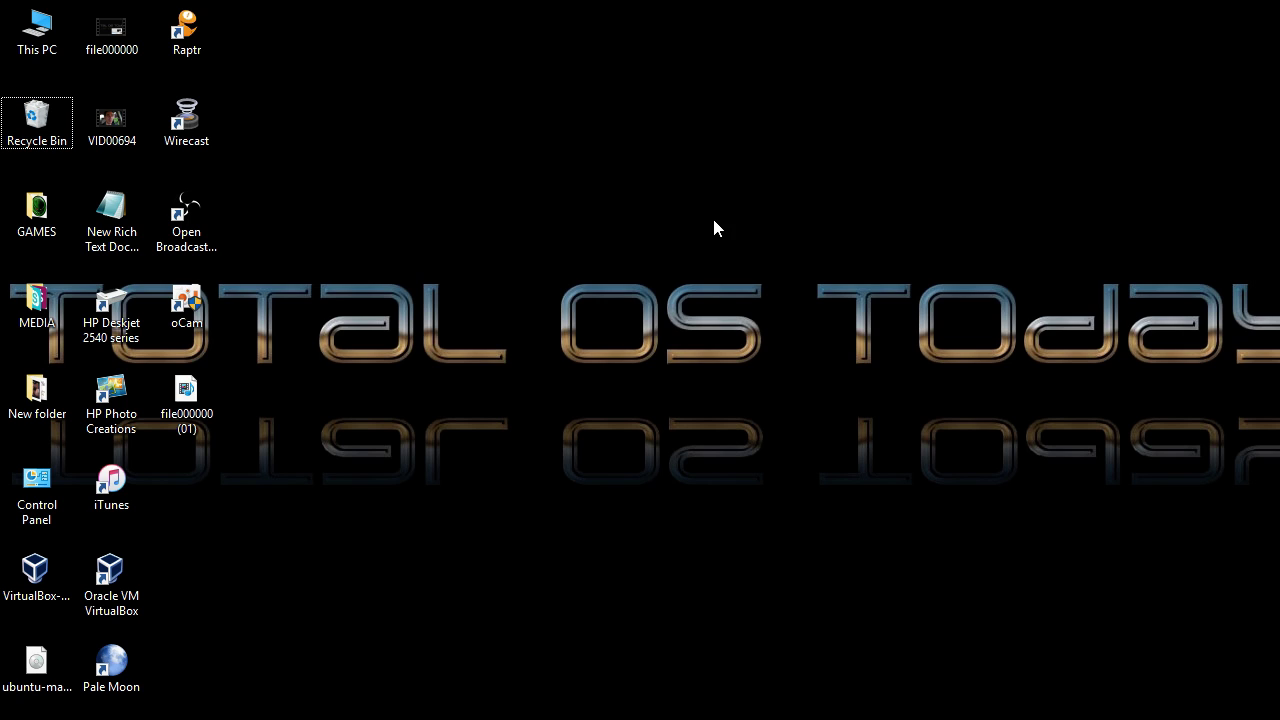
left_click(697, 181)
- Restore the Ubuntu MATE VM window from the taskbar and nudge its Welcome window slightly higher
left_click(388, 700)
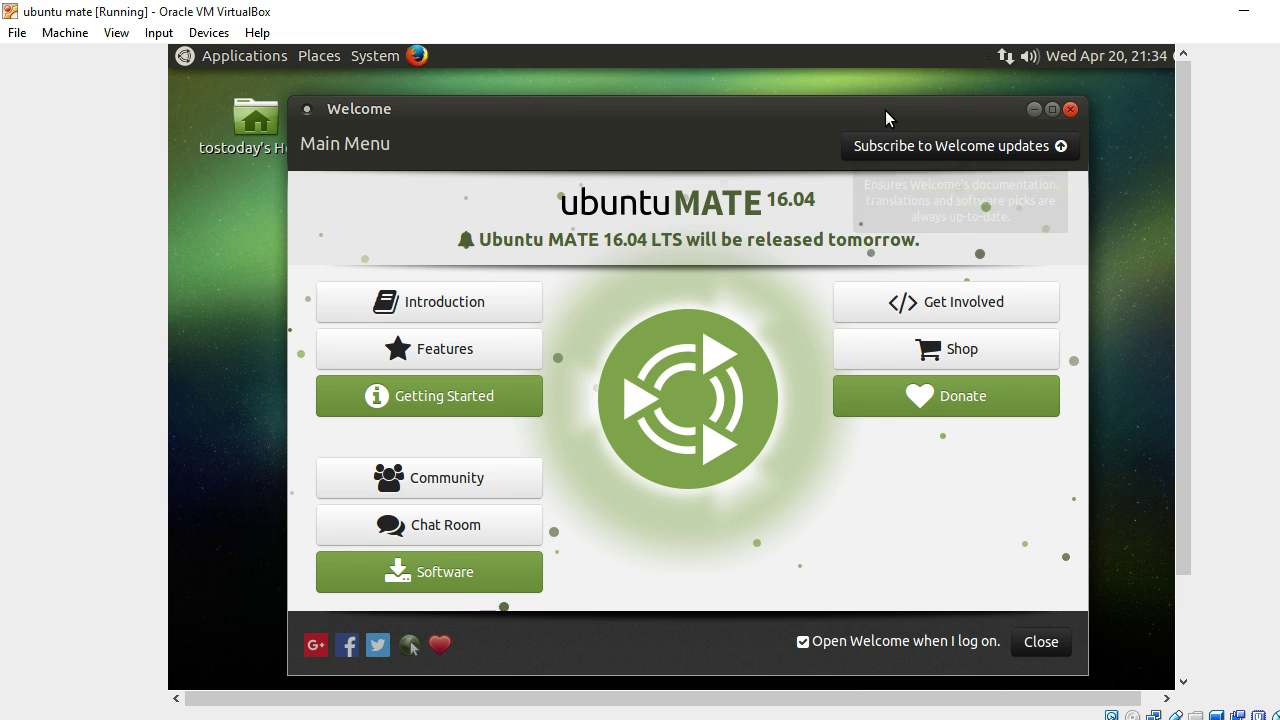
left_click_drag(886, 108, 861, 87)
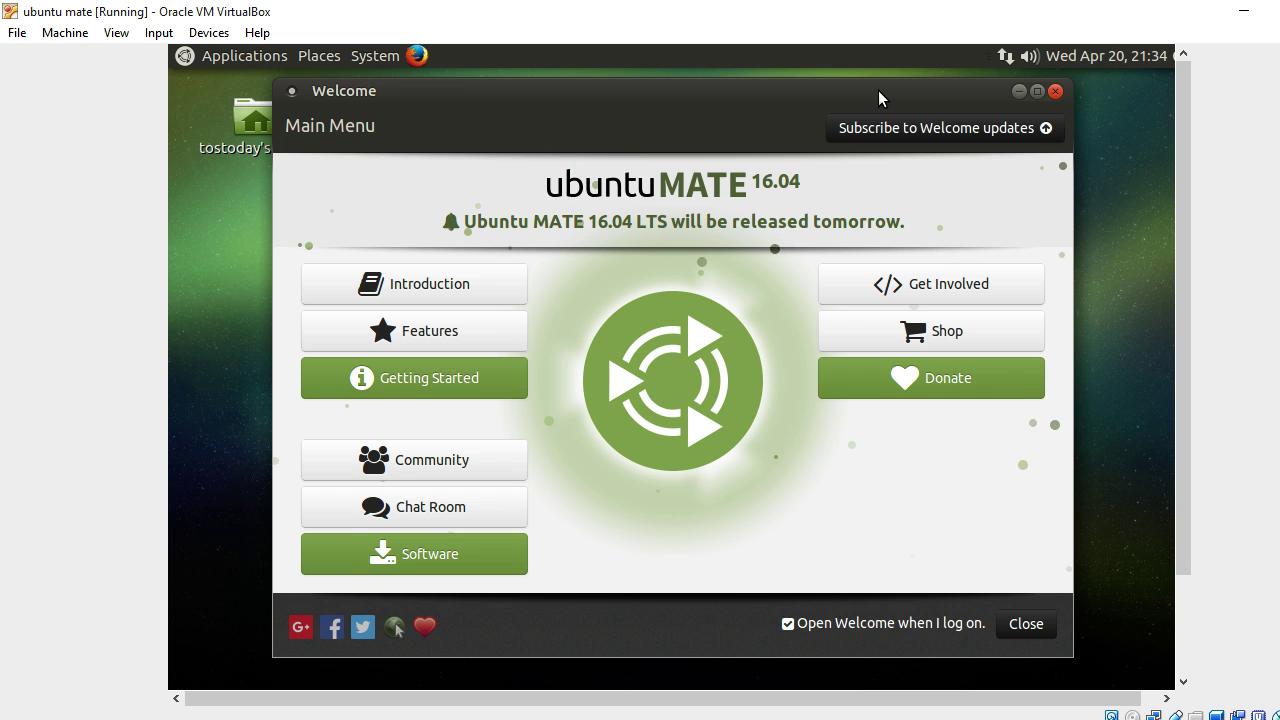
mouse_move(878, 90)
left_mouse_down()
mouse_move(950, 104)
mouse_move(895, 95)
left_mouse_up()
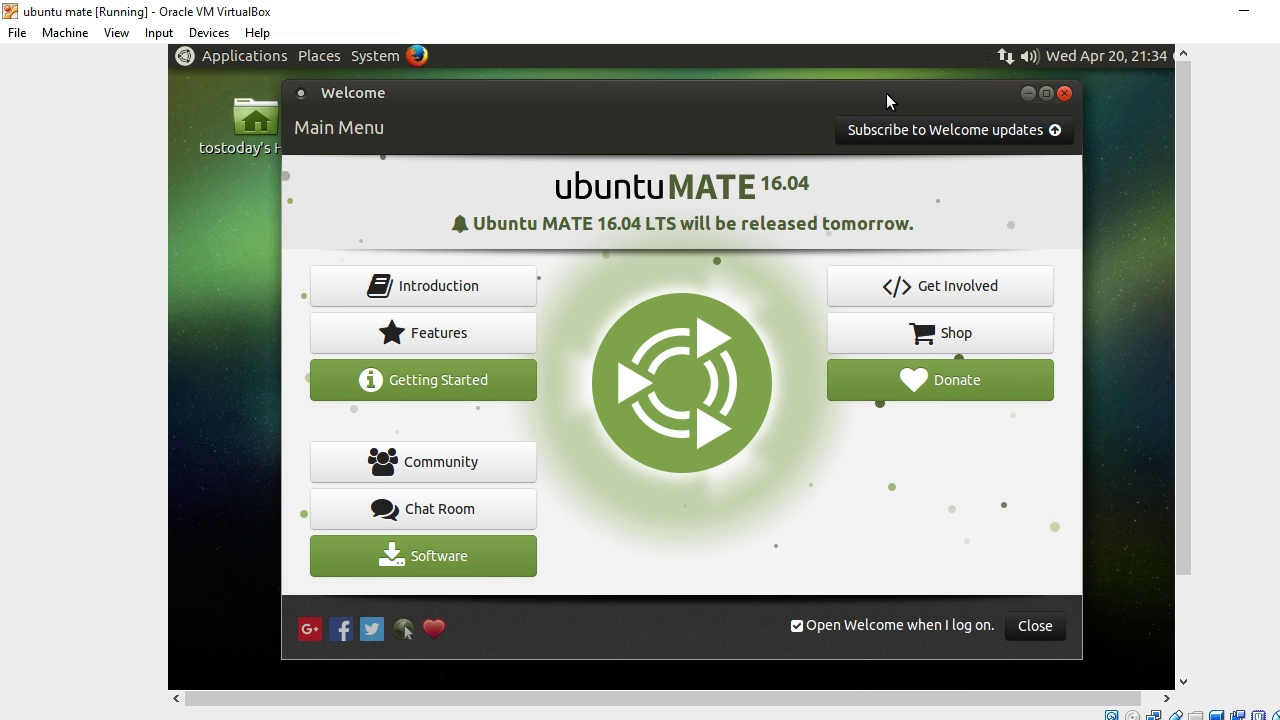
- Close the Welcome screen and switch the VM to Full-screen Mode from the View menu
left_click(1064, 93)
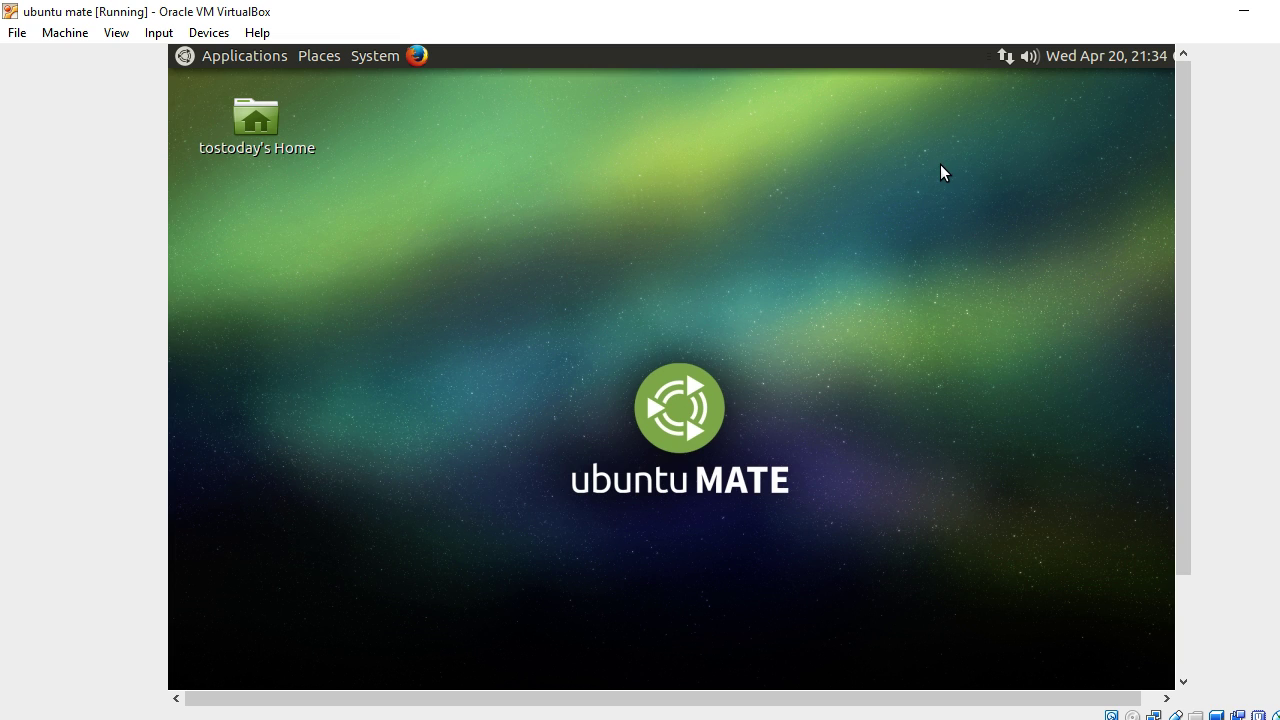
left_click(116, 33)
left_click(128, 56)
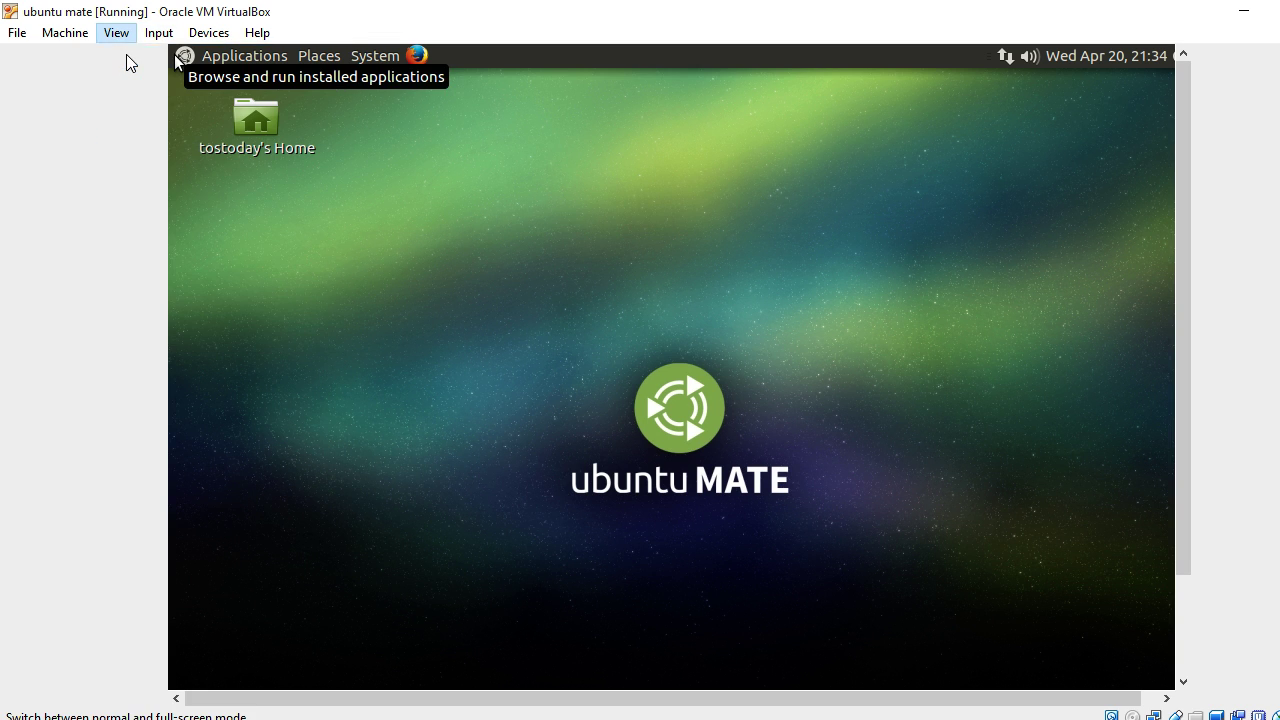
left_click(671, 450)
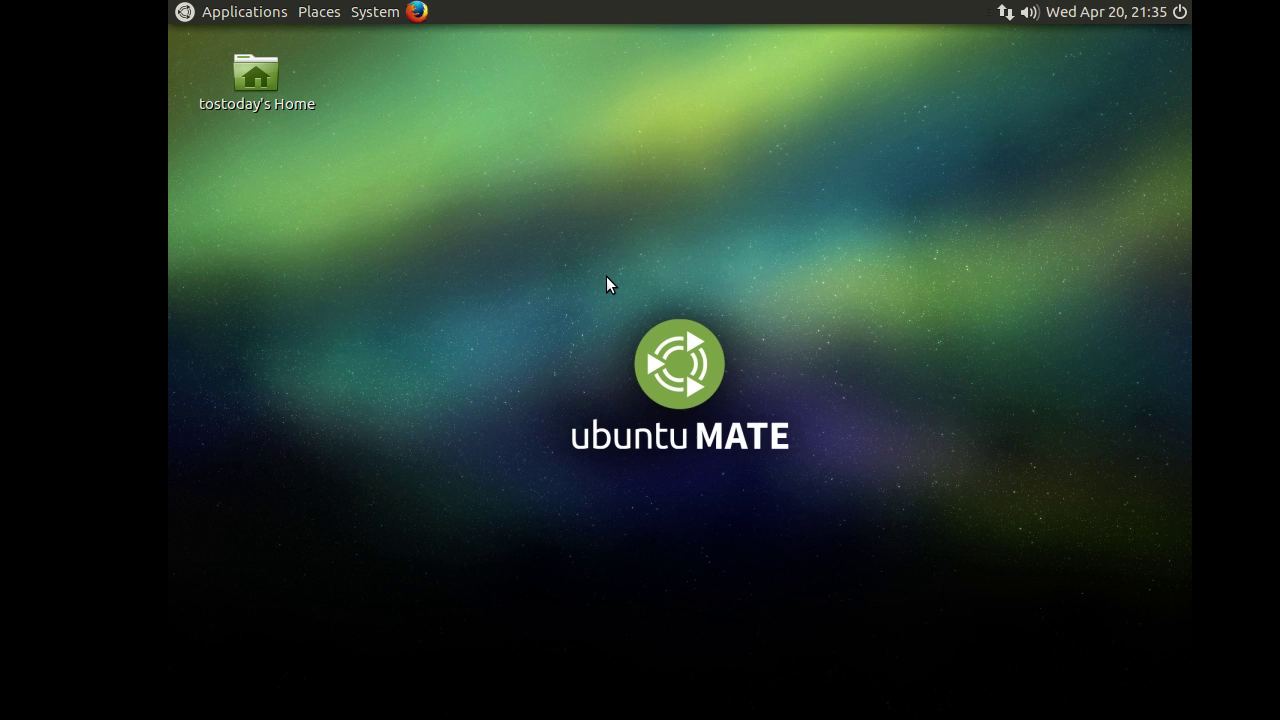
- Preview the Applications, Places and System panel menus, then close them
left_click(249, 13)
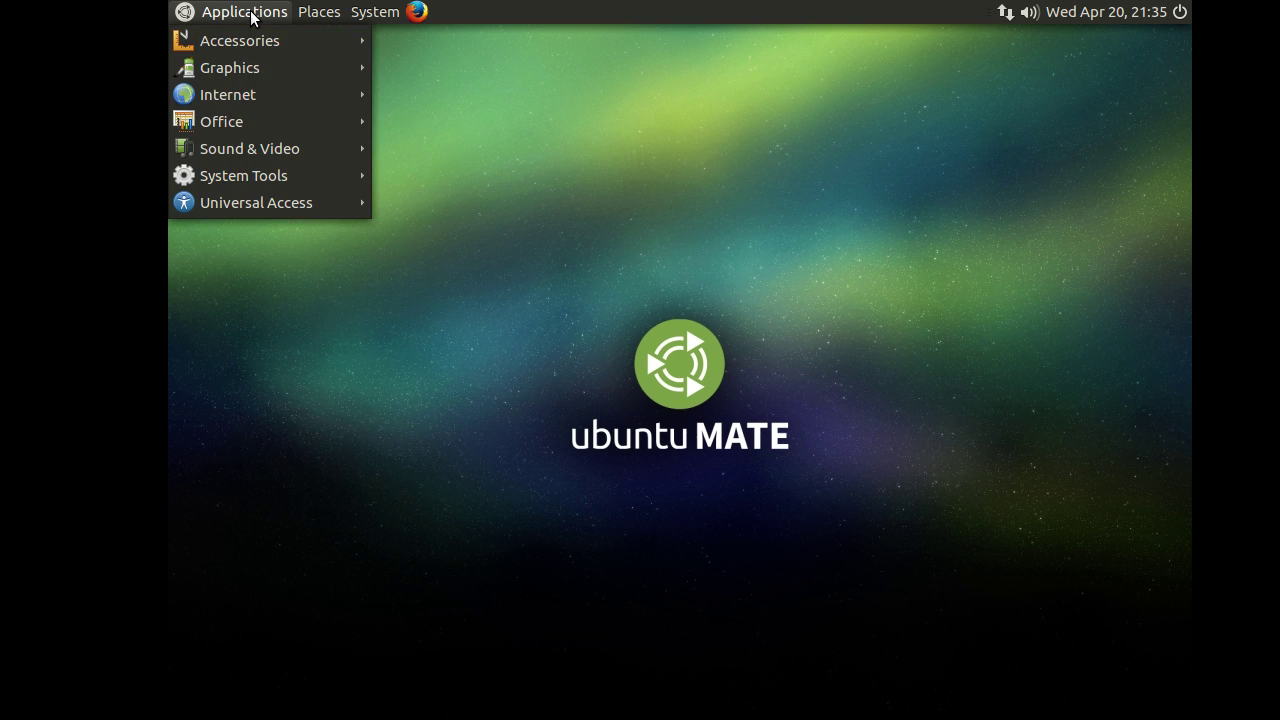
left_click(252, 13)
left_click(312, 12)
left_click(314, 12)
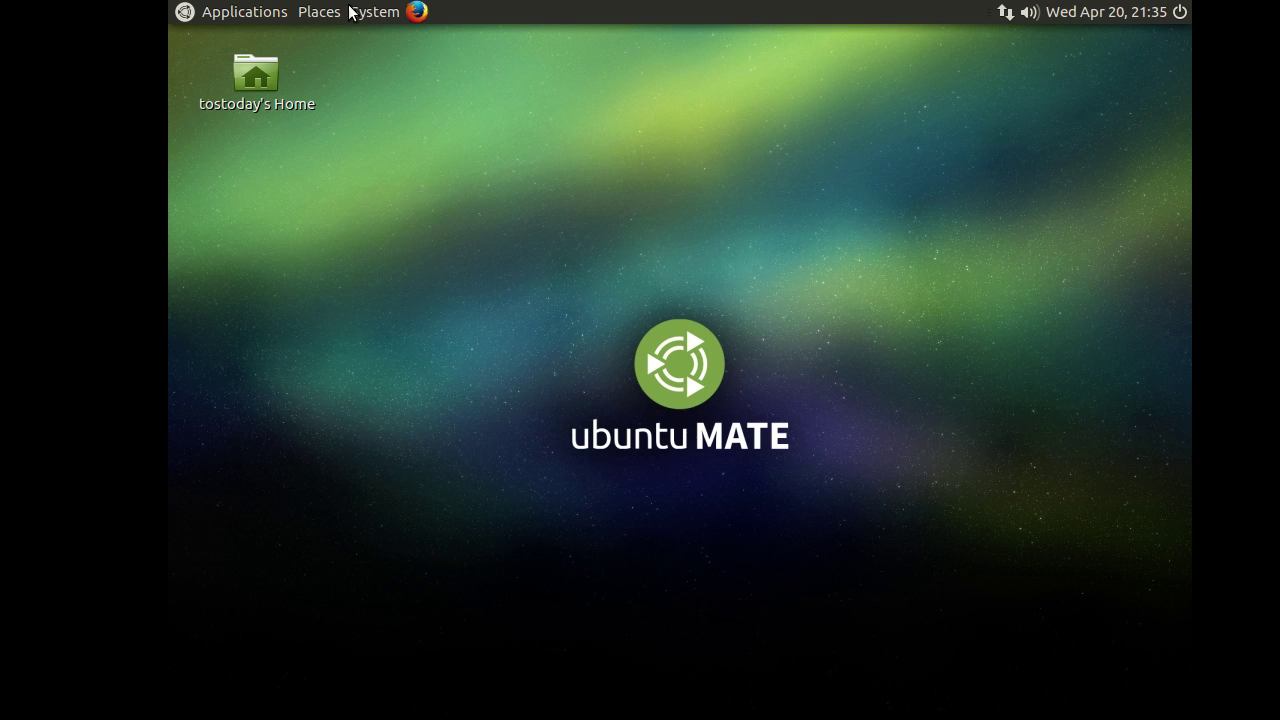
left_click(382, 16)
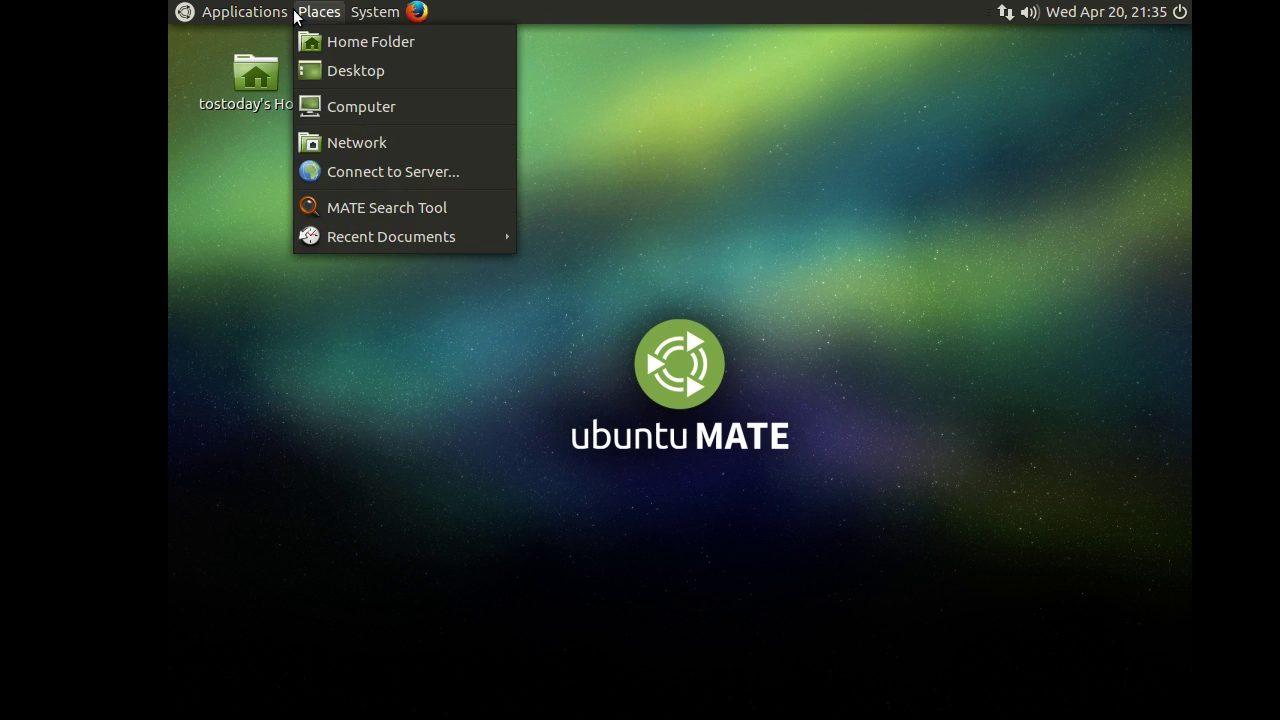
mouse_move(268, 12)
left_click(714, 176)
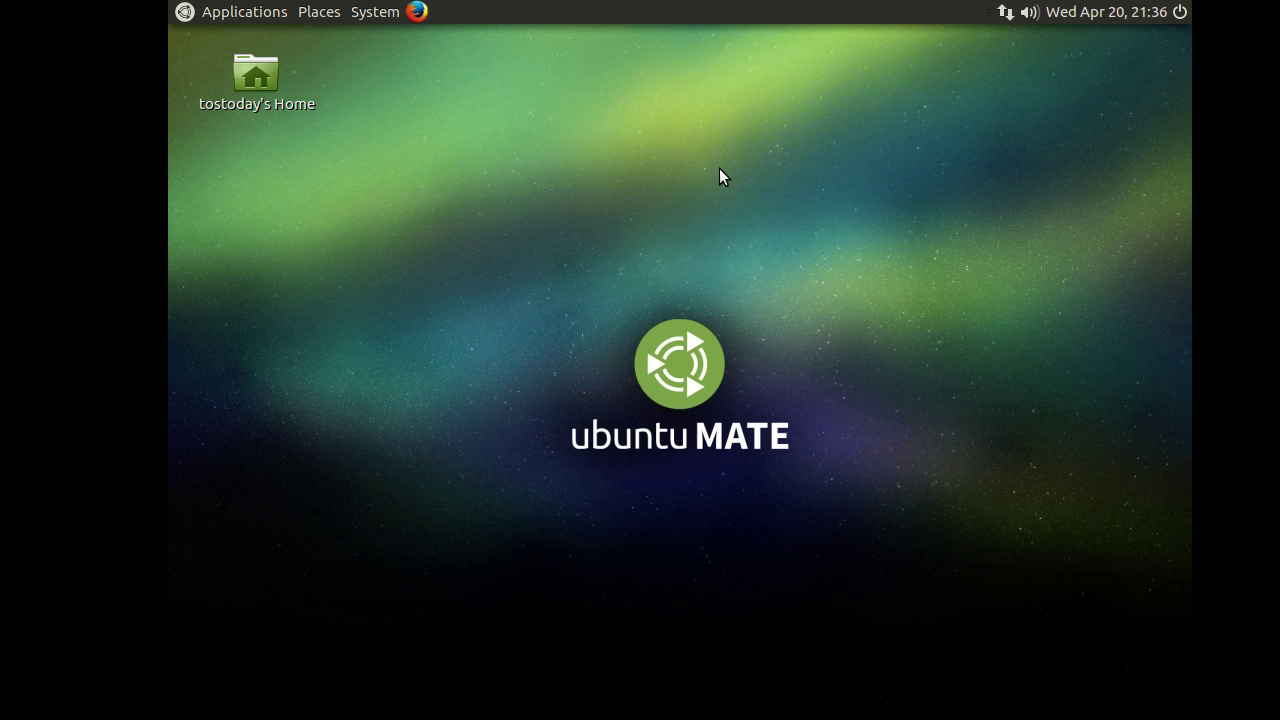
- Launch Firefox from the panel, then show and hide the month calendar
left_click(417, 12)
left_click(1124, 18)
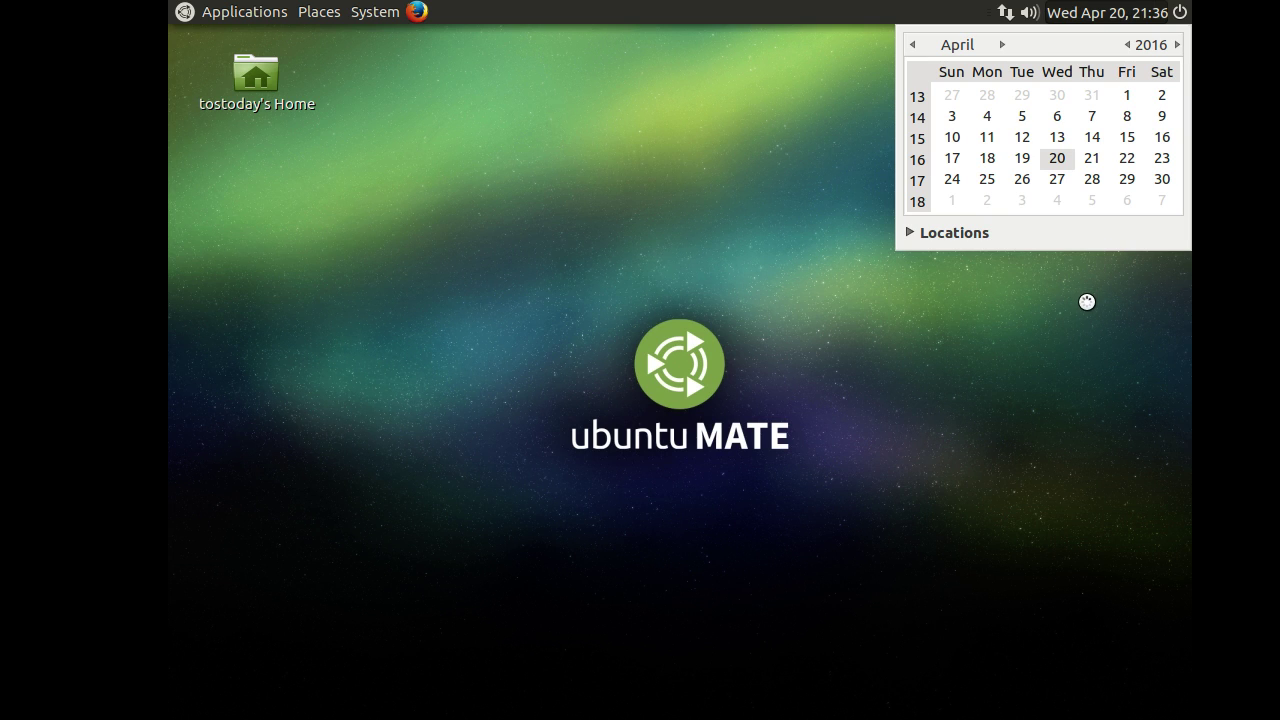
left_click(1106, 13)
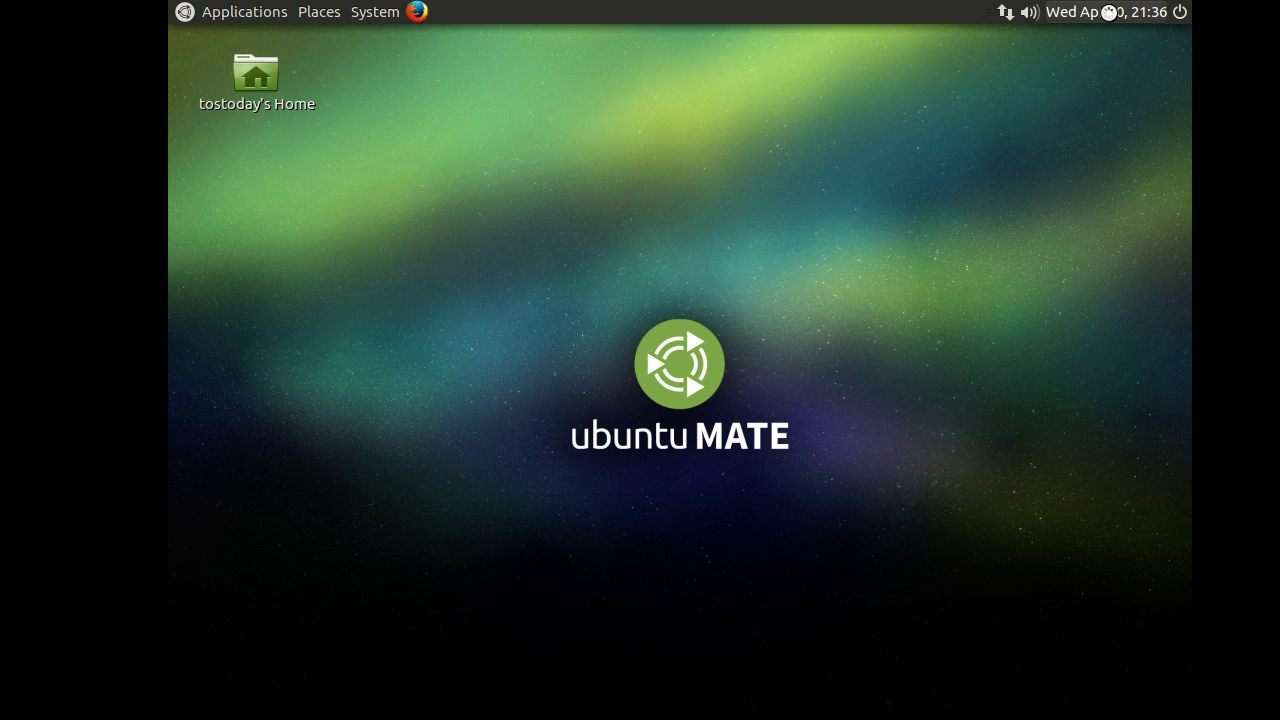
- Browse the categories in the Applications menu
left_click(263, 14)
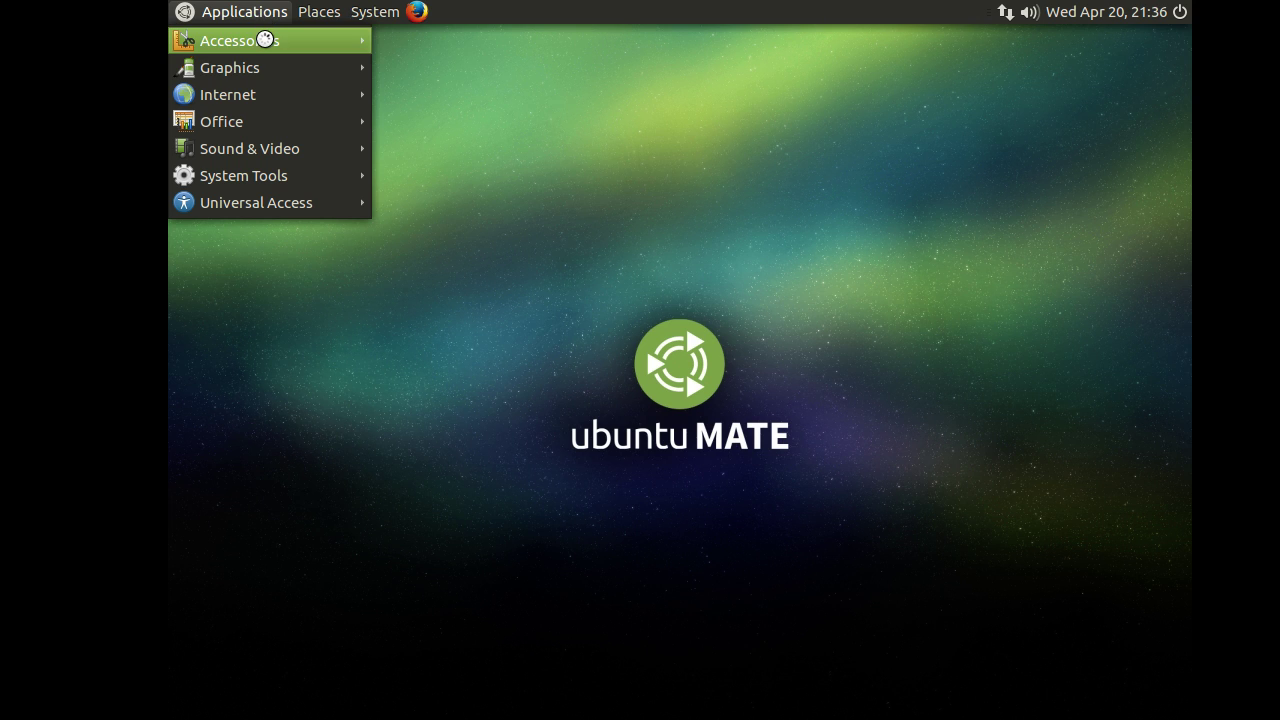
mouse_move(266, 40)
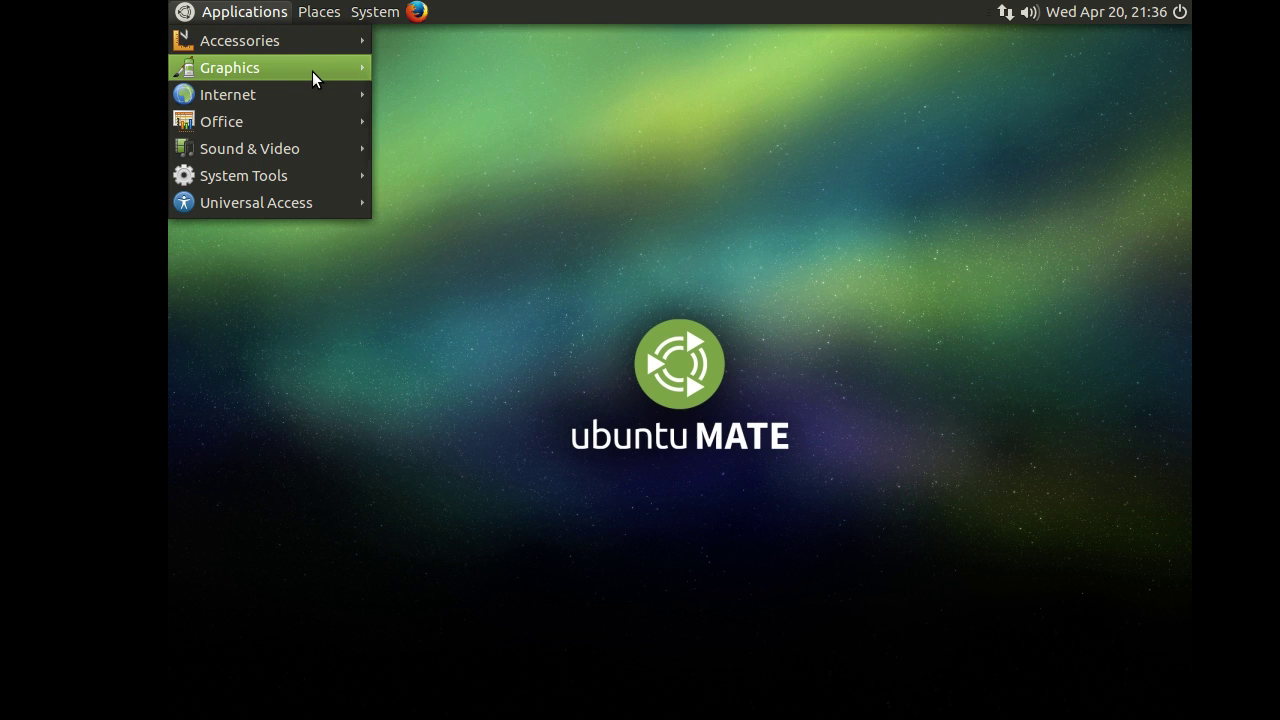
mouse_move(311, 71)
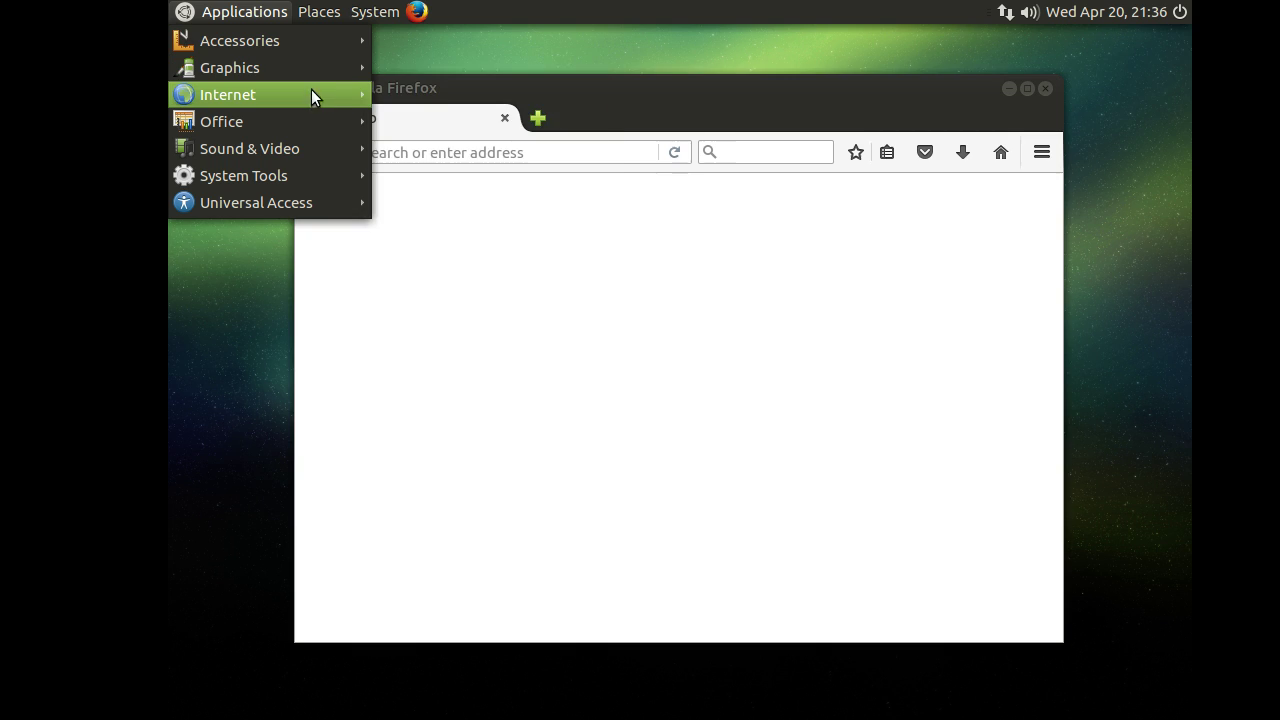
mouse_move(310, 94)
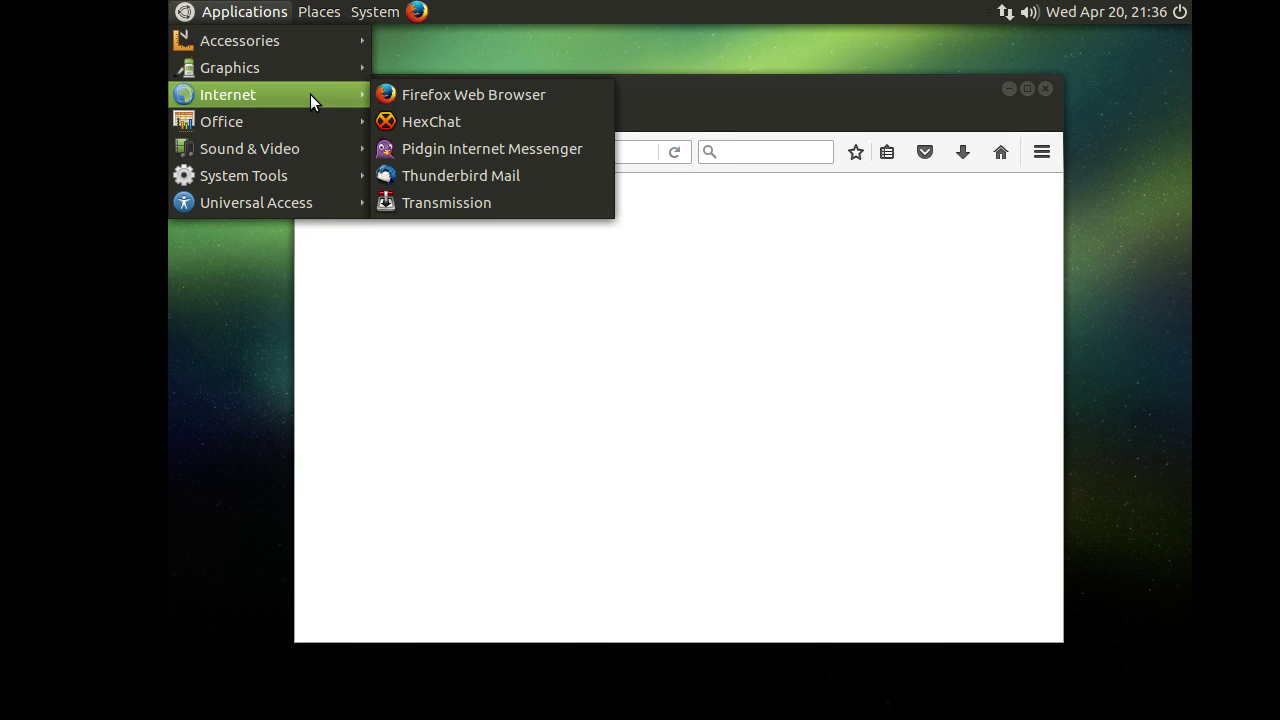
mouse_move(318, 121)
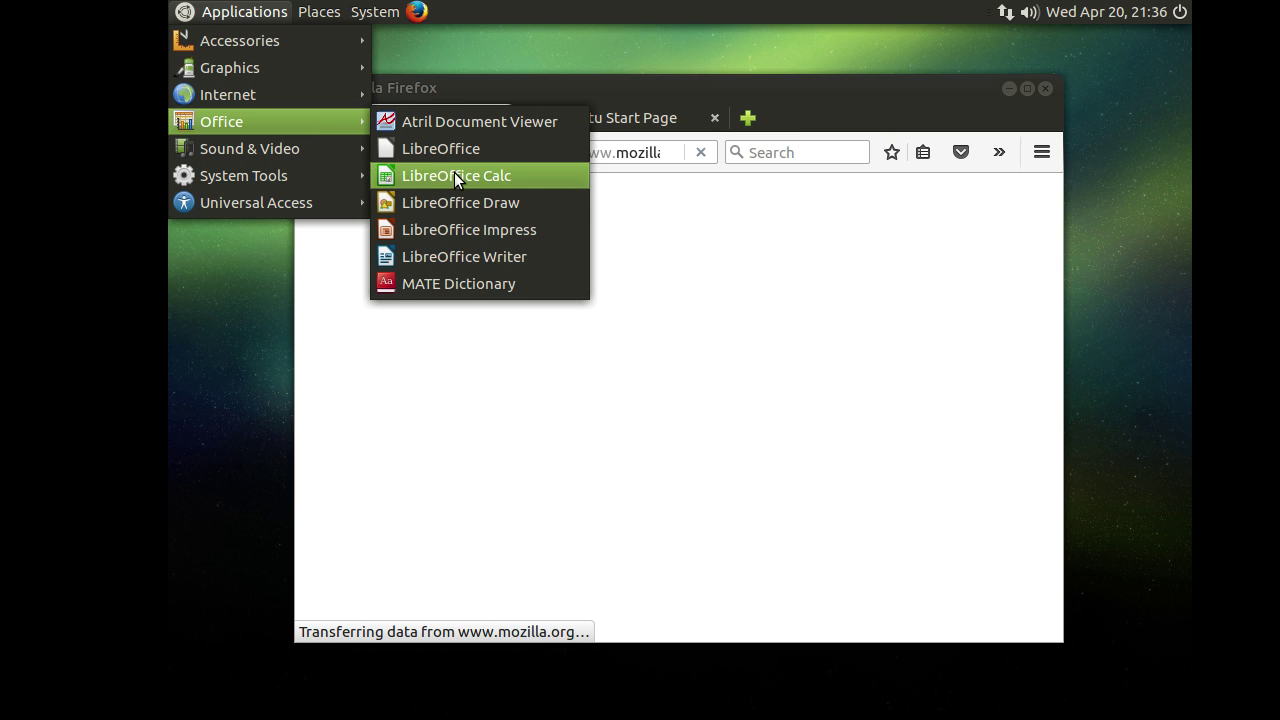
mouse_move(307, 158)
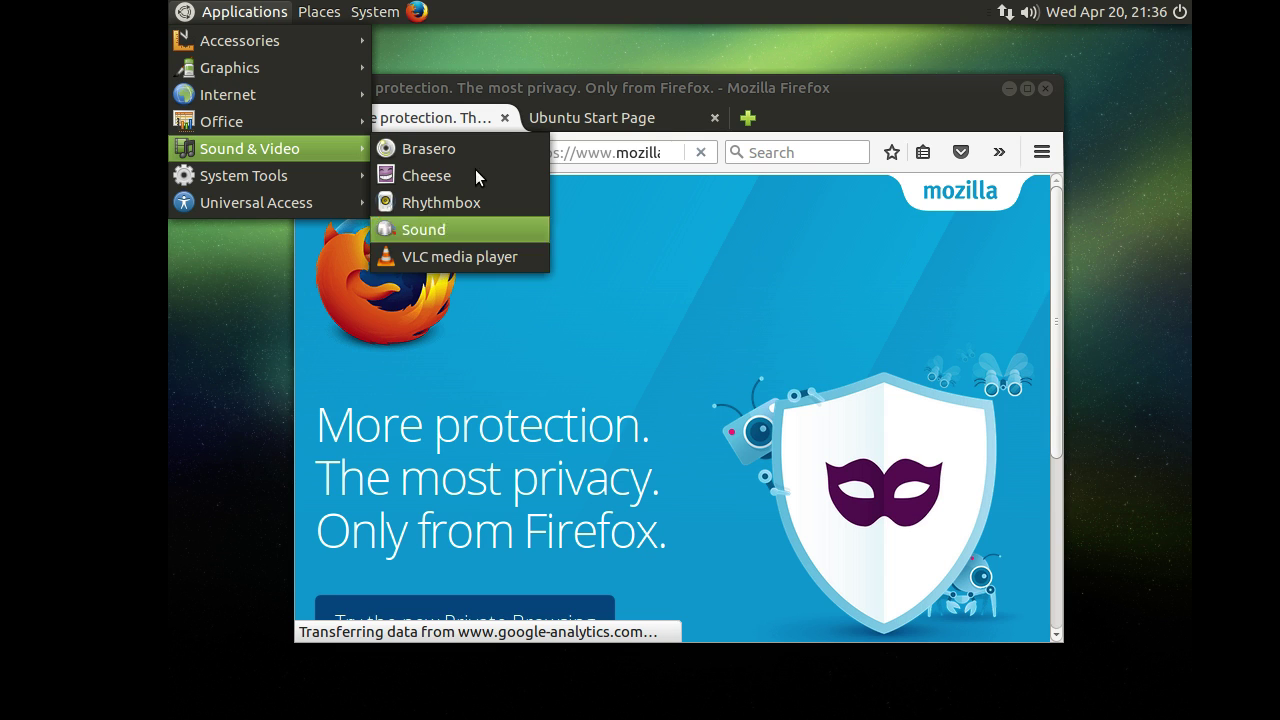
mouse_move(294, 167)
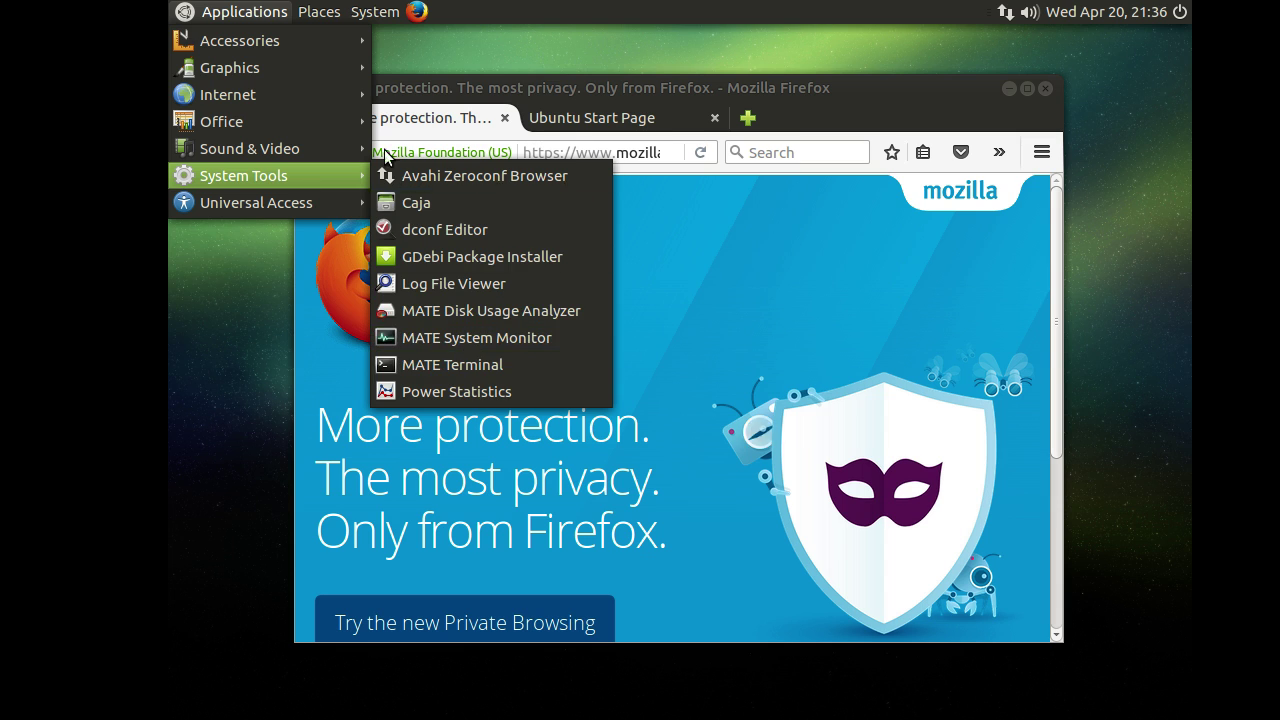
- Dismiss the menus and close Firefox along with both its tabs
left_click(733, 56)
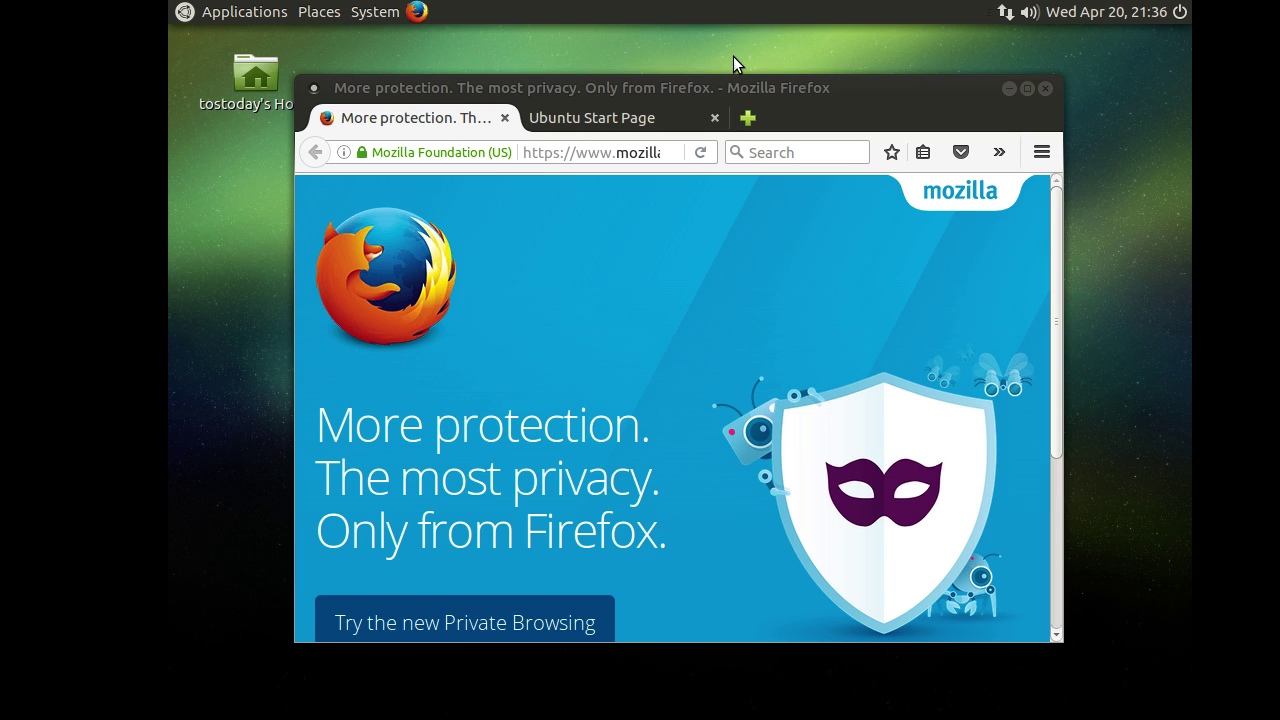
left_click(1046, 89)
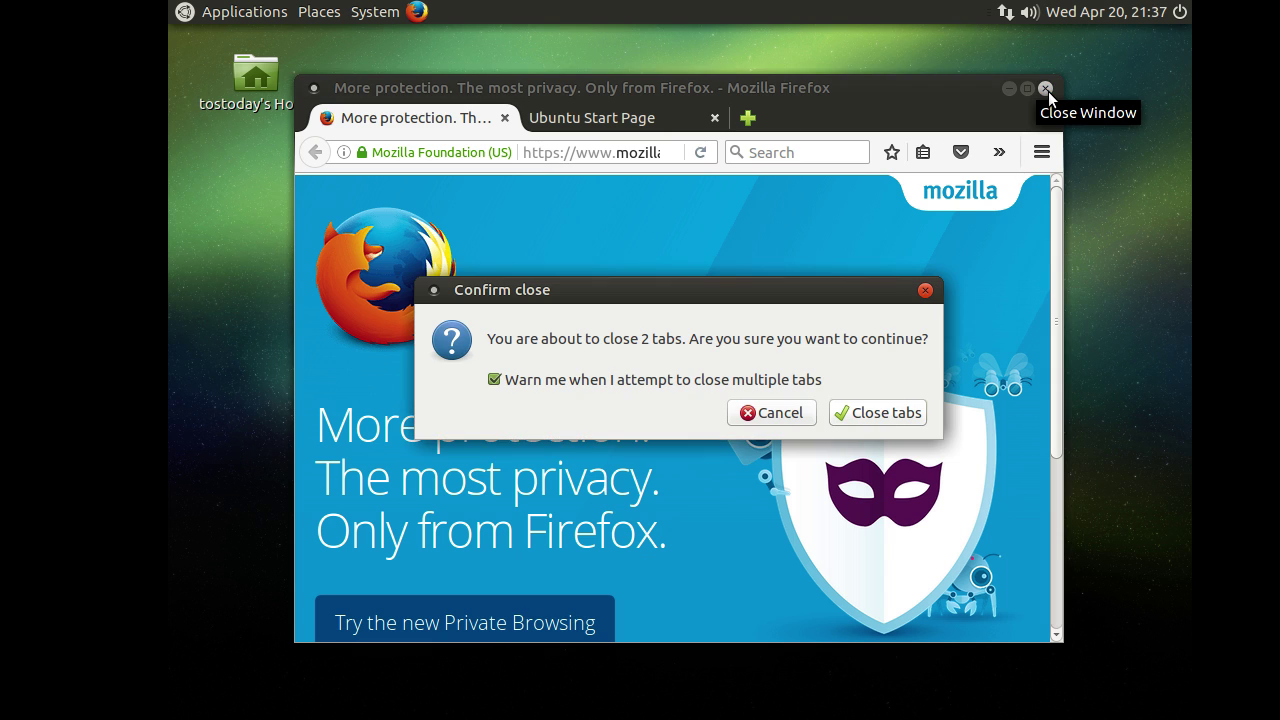
left_click(891, 413)
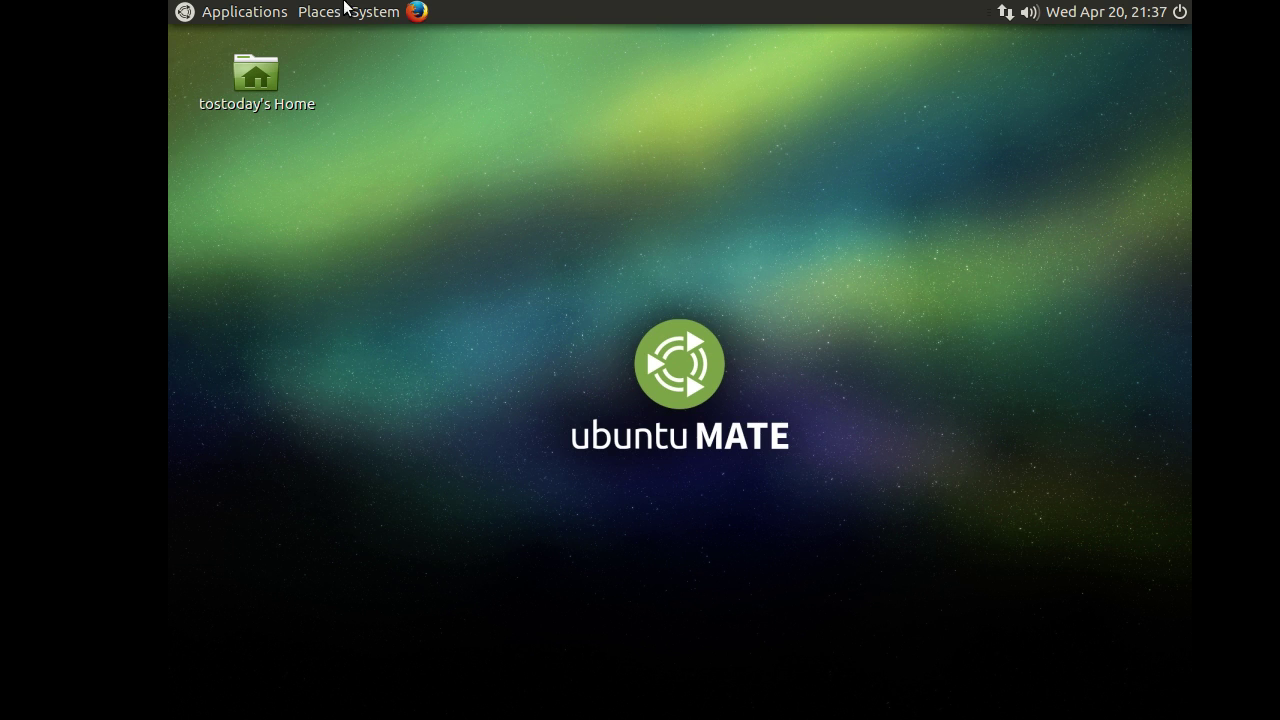
- Look through the Applications, Places and System panel menus
left_click(220, 14)
left_click(220, 14)
left_click(311, 14)
left_click(311, 14)
left_click(265, 14)
left_click(308, 14)
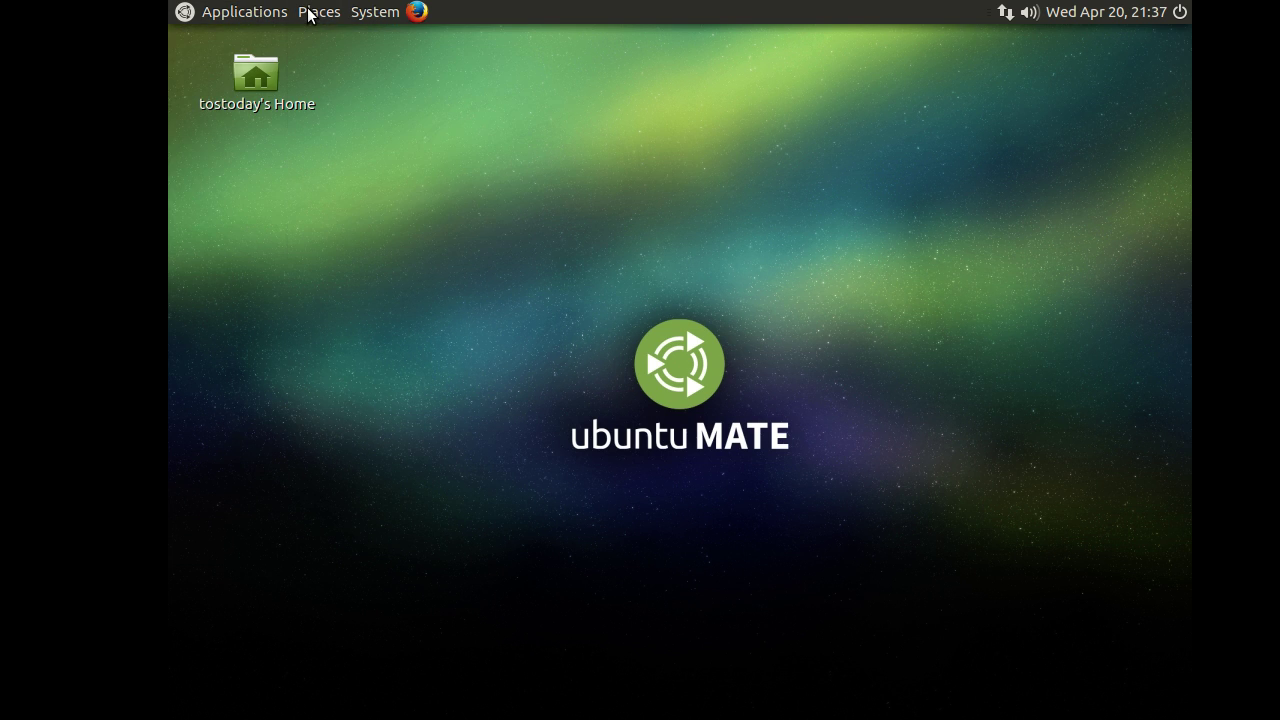
left_click(373, 12)
left_click(937, 177)
- Set the desktop background to the green MATE logo wallpaper and close Appearance Preferences
right_click(812, 148)
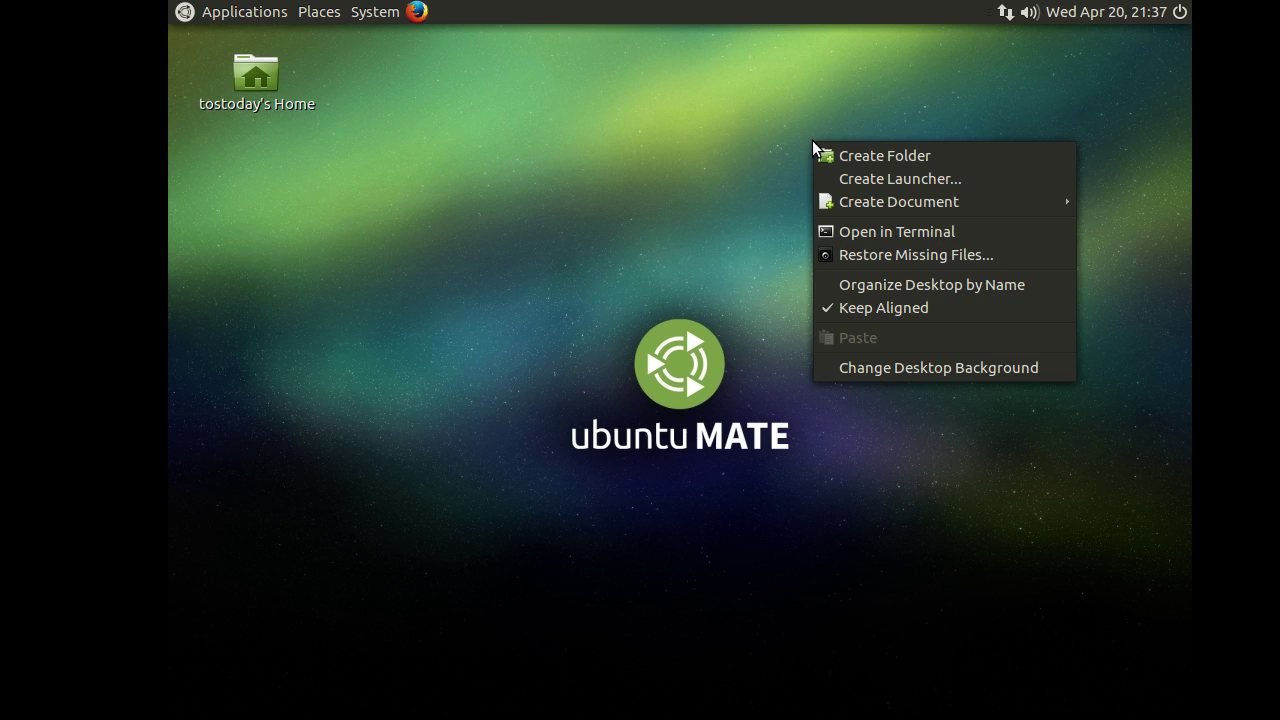
left_click(903, 368)
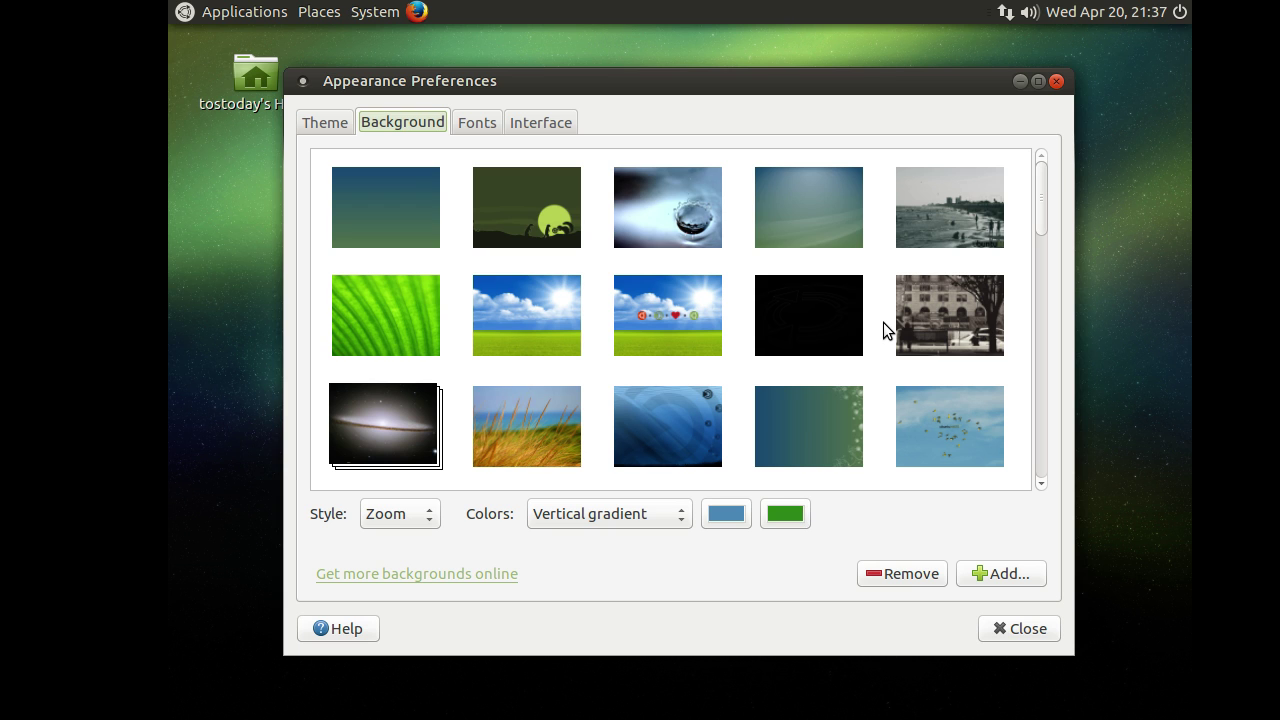
left_click_drag(1046, 213, 1058, 274)
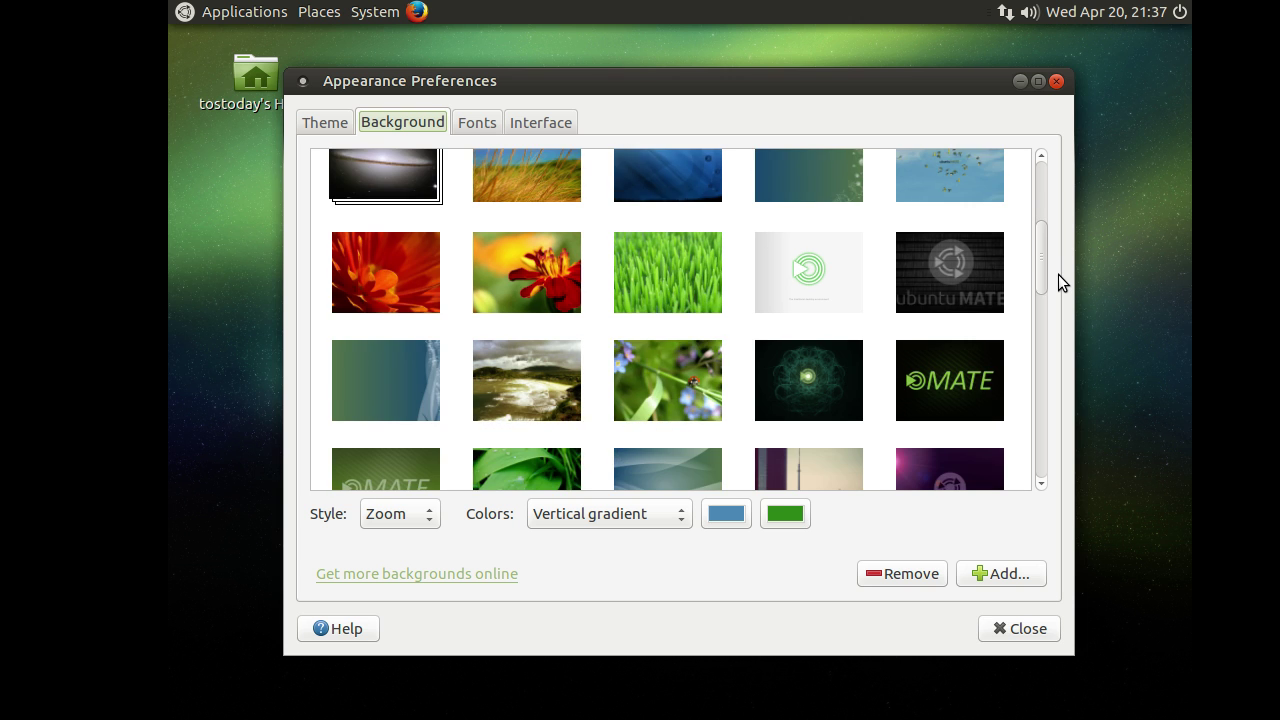
left_click(971, 351)
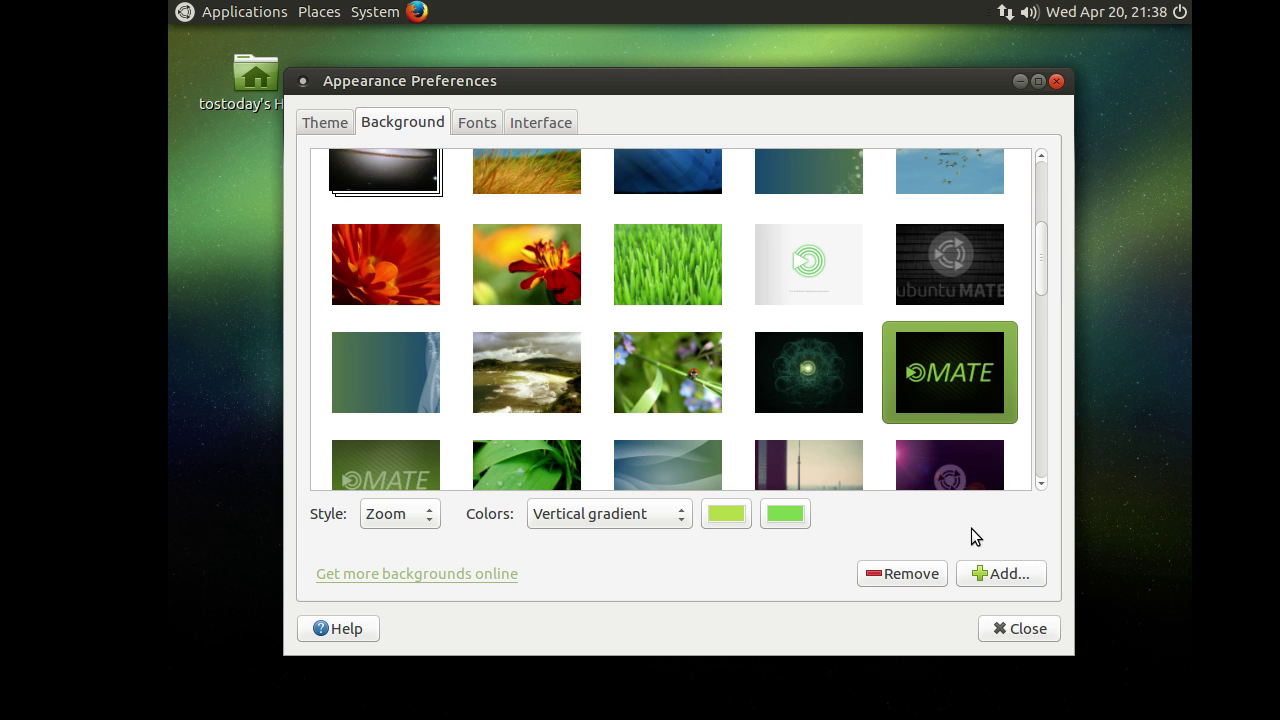
left_click(1017, 628)
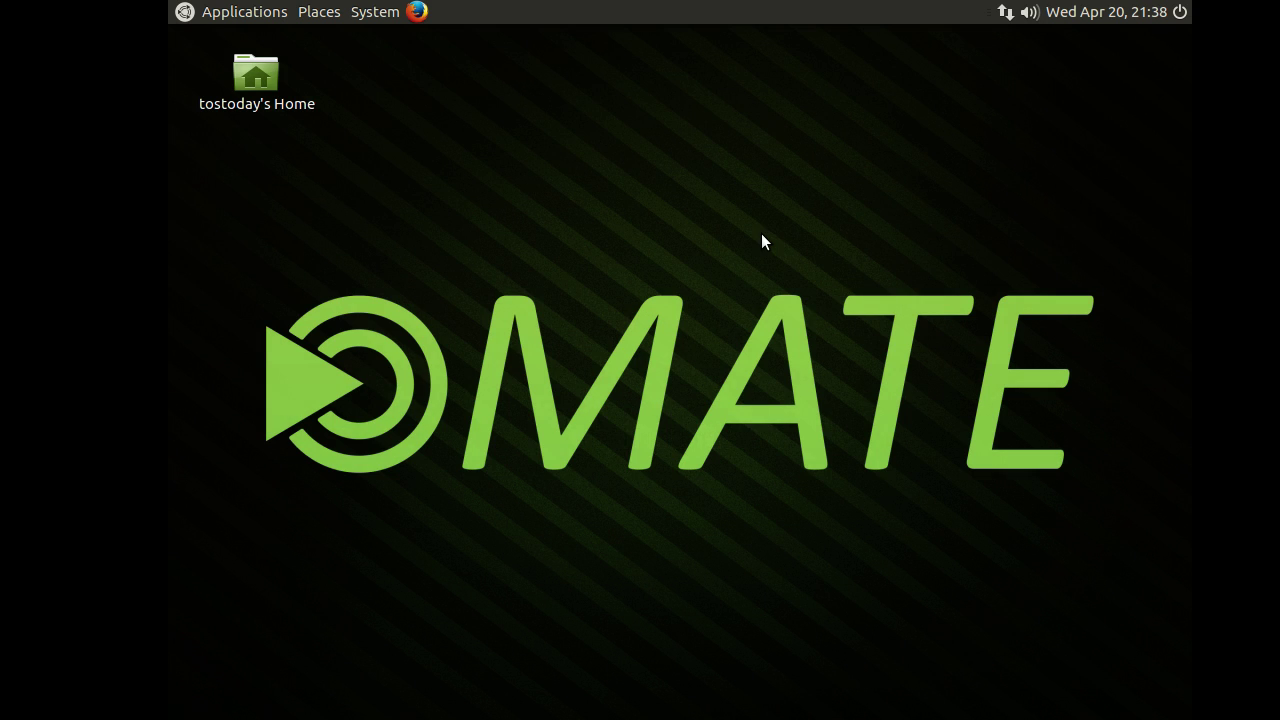
left_click(230, 10)
mouse_move(308, 12)
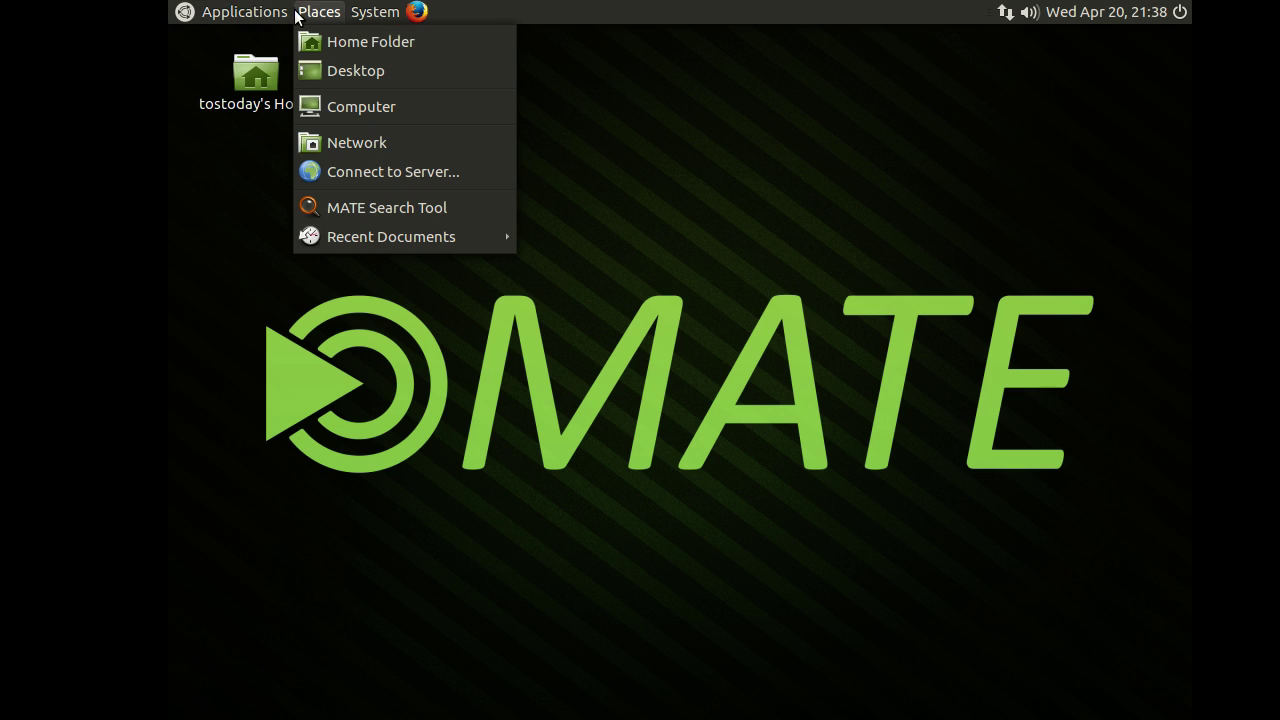
left_click(799, 332)
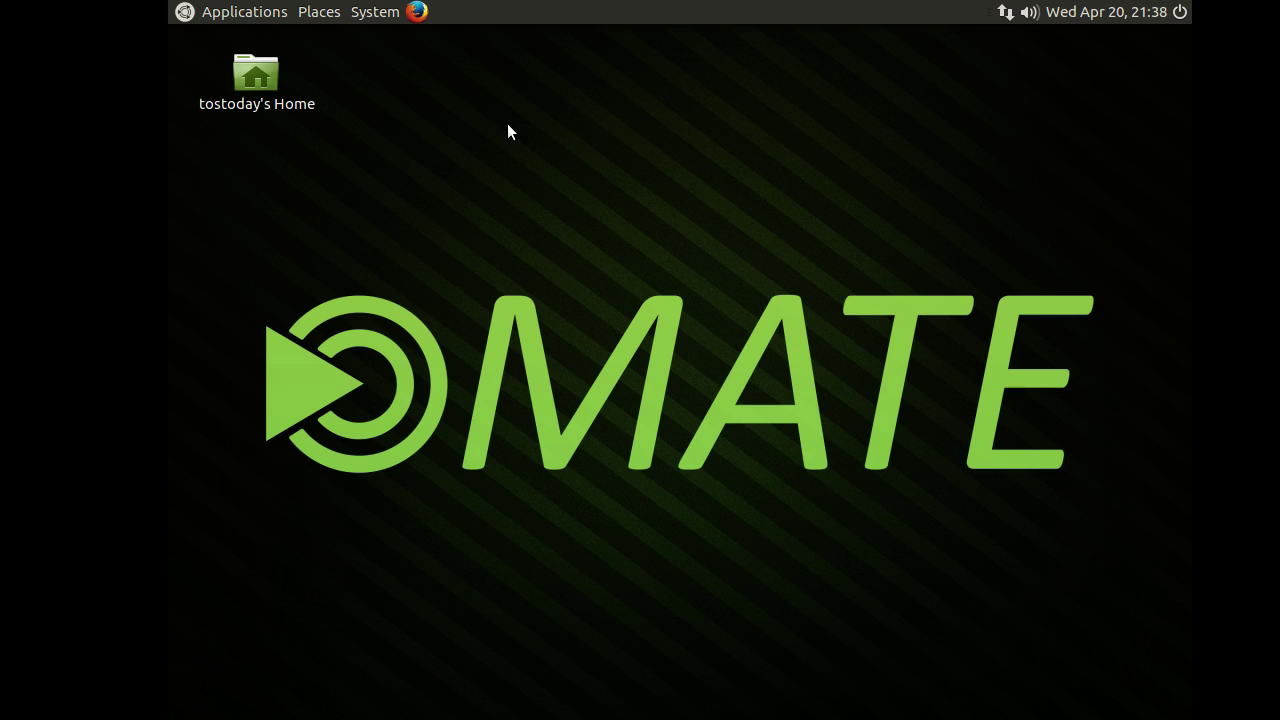
left_click(391, 15)
left_click(569, 97)
left_click(248, 12)
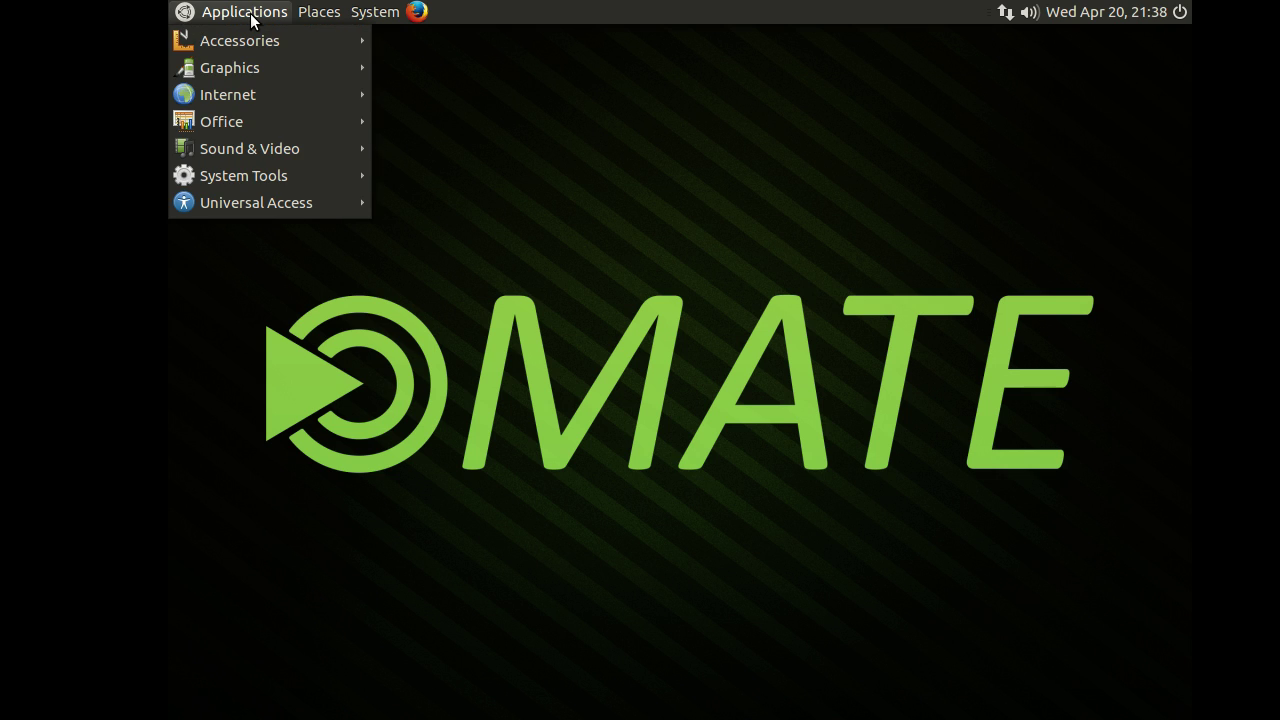
left_click(252, 16)
left_click(1180, 15)
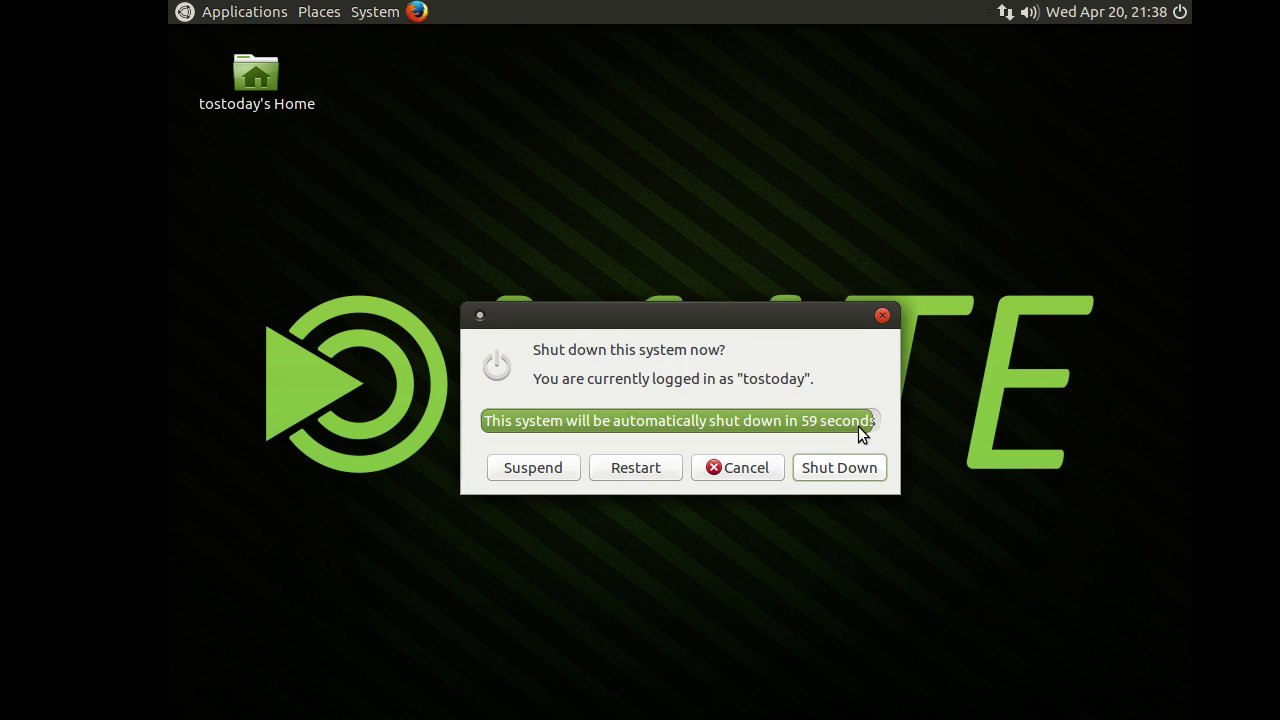
left_click(754, 468)
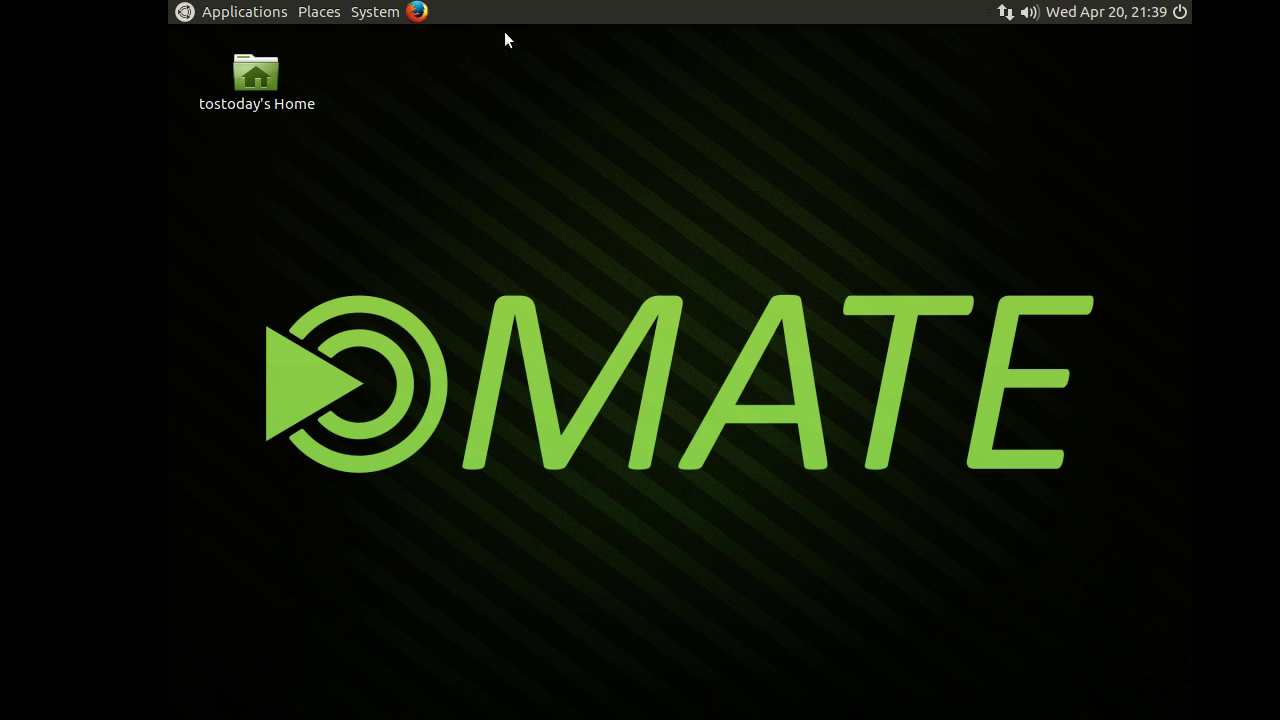
left_click(1029, 13)
left_click(1029, 13)
right_click(1030, 14)
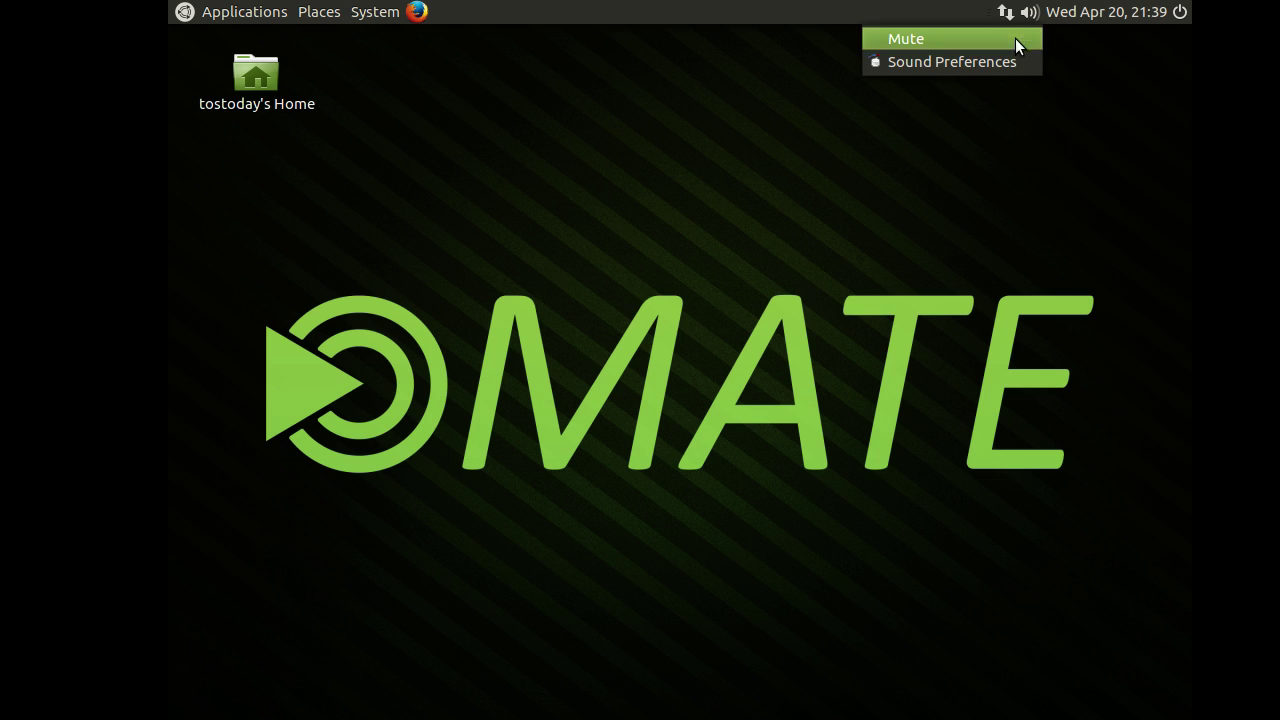
left_click(995, 66)
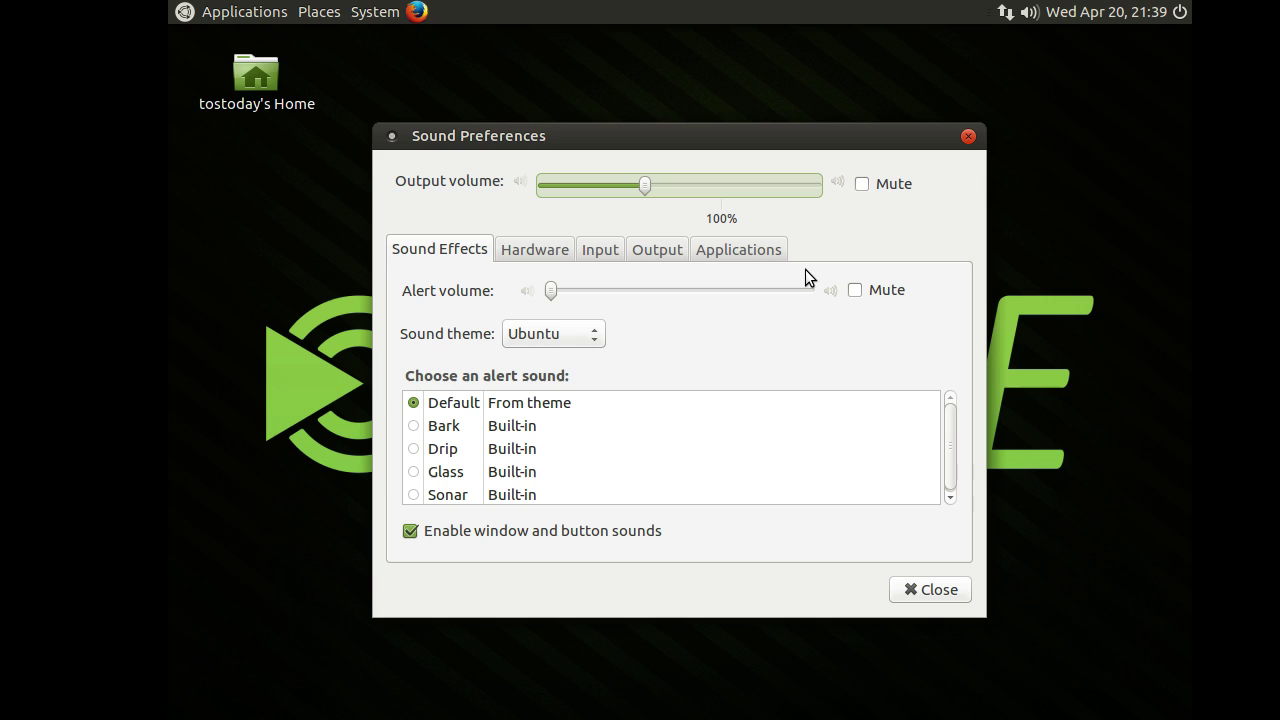
left_click(563, 249)
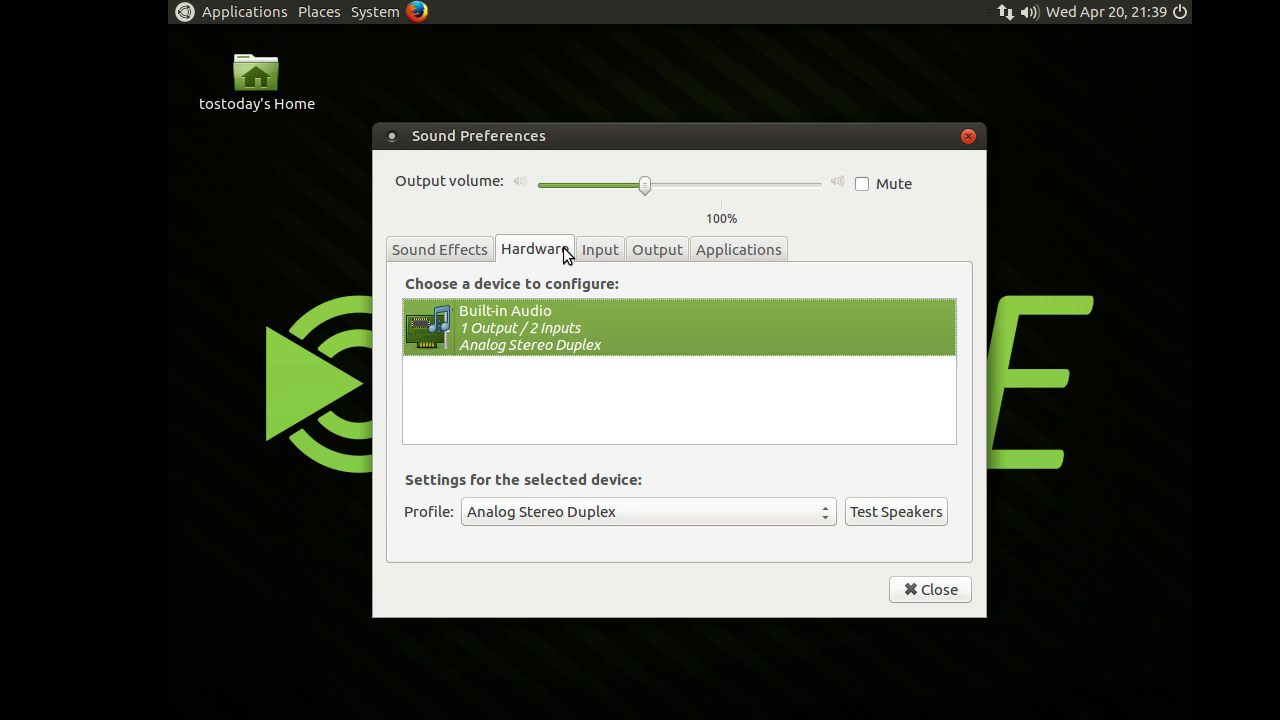
left_click(938, 590)
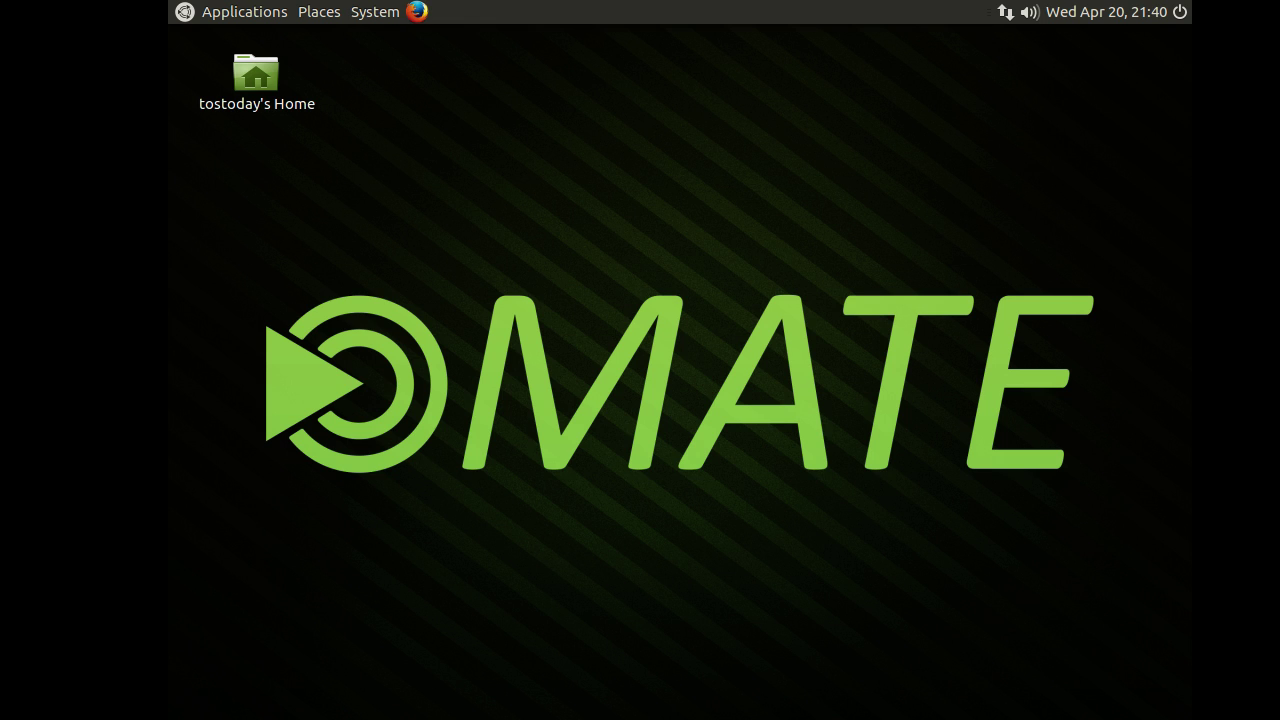
- Exit the VM's full-screen view and minimise the VirtualBox window to the taskbar
key("ctrl+Home")
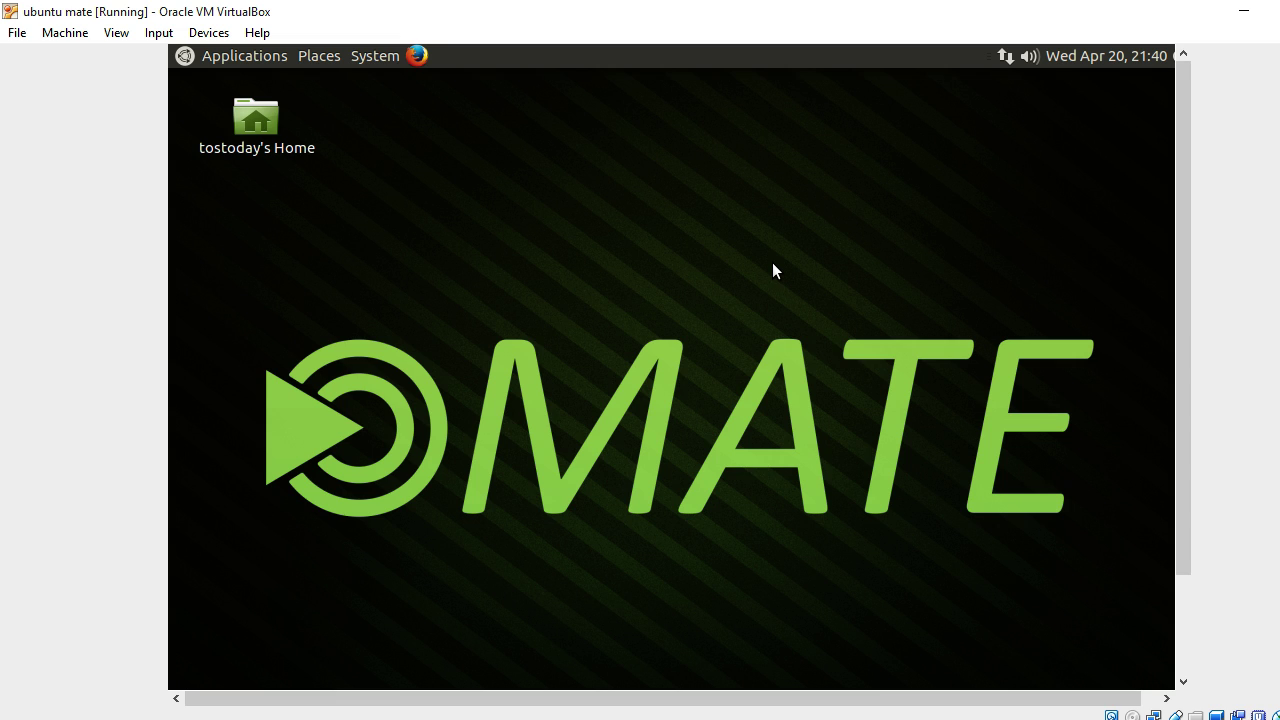
left_click(1253, 10)
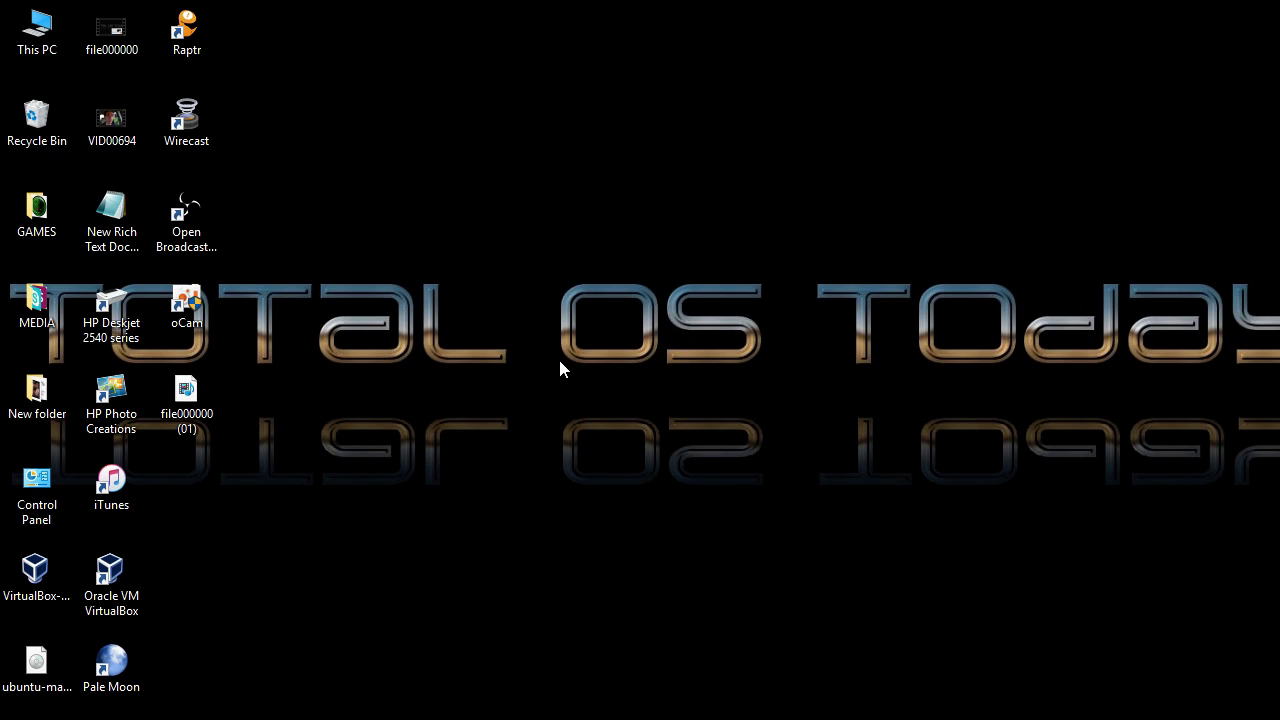